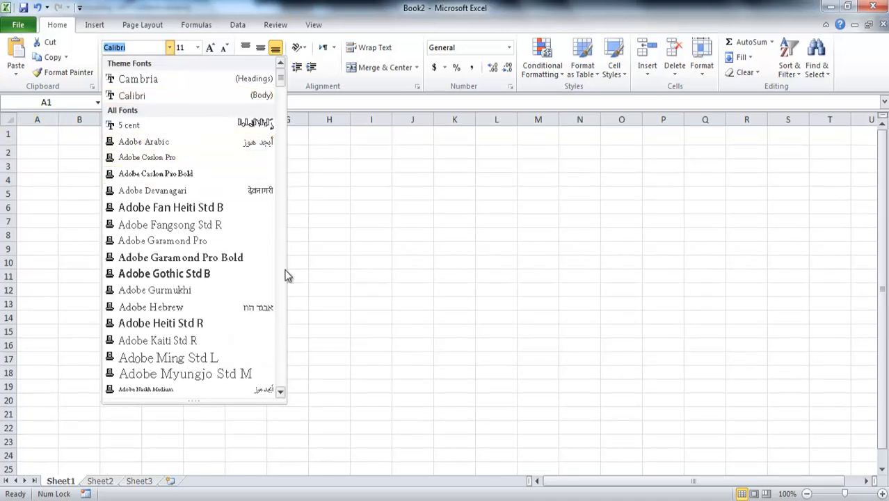
# Switch to the Party planner1.xlsx workbook and set the title row B2:F2 to the Adobe Myungjo Std M font
pyautogui.moveTo(283, 395); pyautogui.dragTo(283, 395)
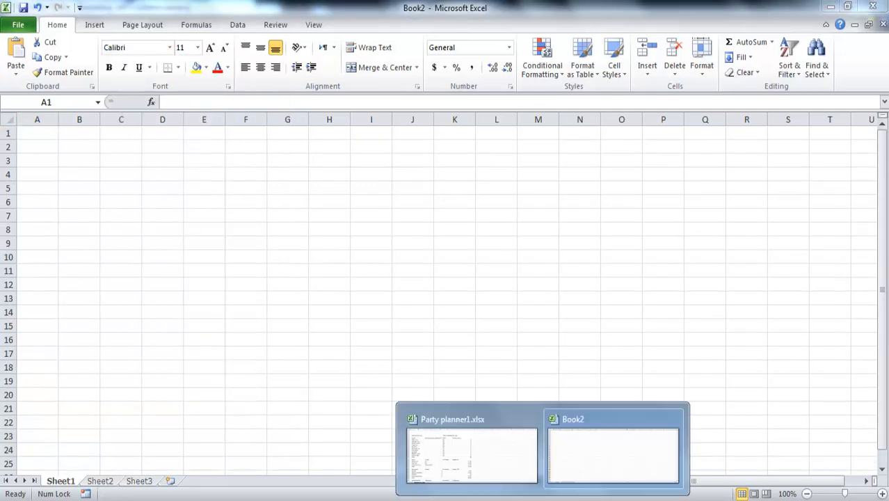
pyautogui.click(497, 439)
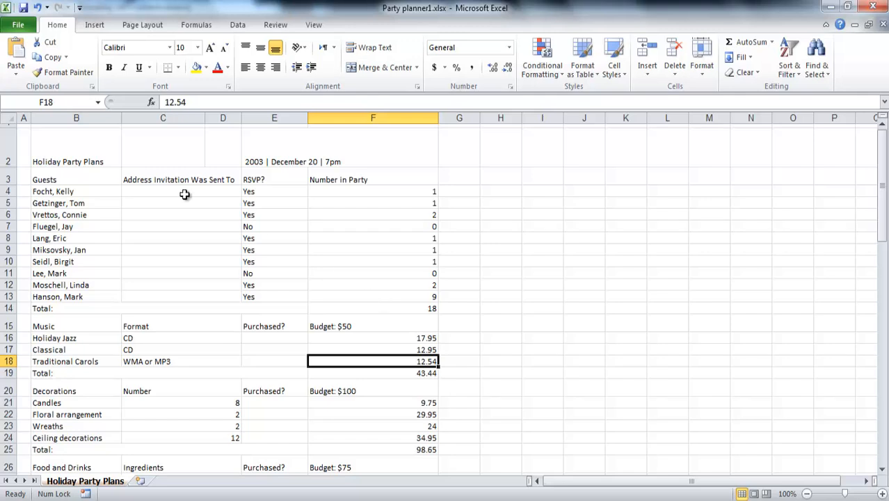
pyautogui.click(83, 160)
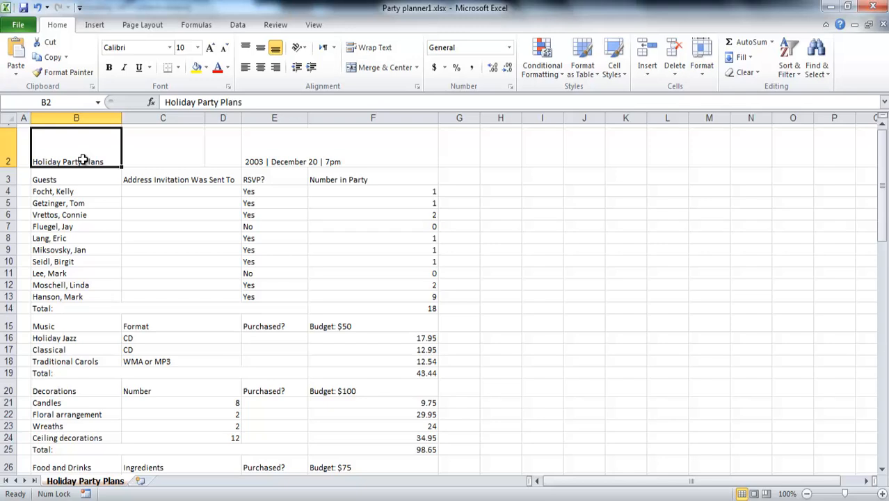
pyautogui.moveTo(83, 160); pyautogui.dragTo(386, 146)
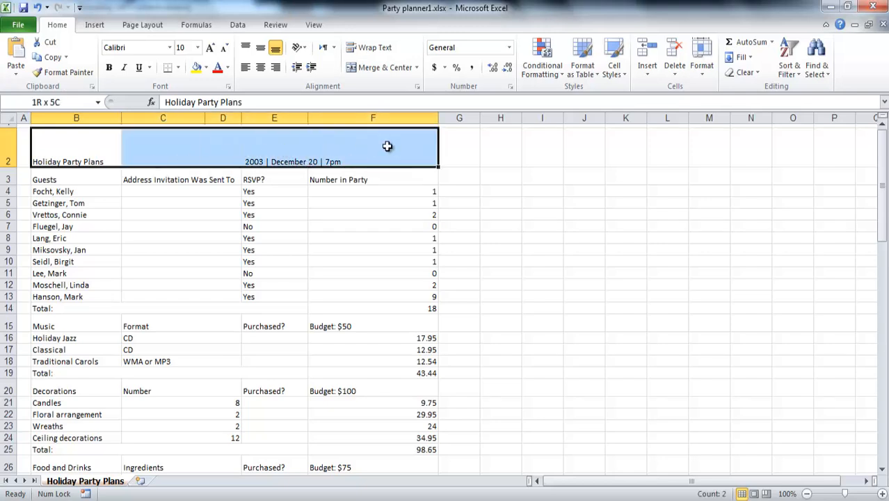
pyautogui.click(169, 48)
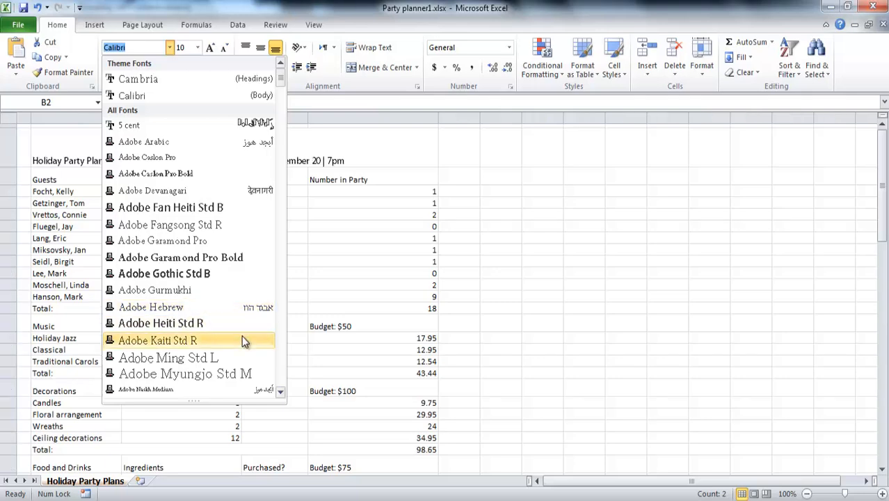
pyautogui.click(250, 375)
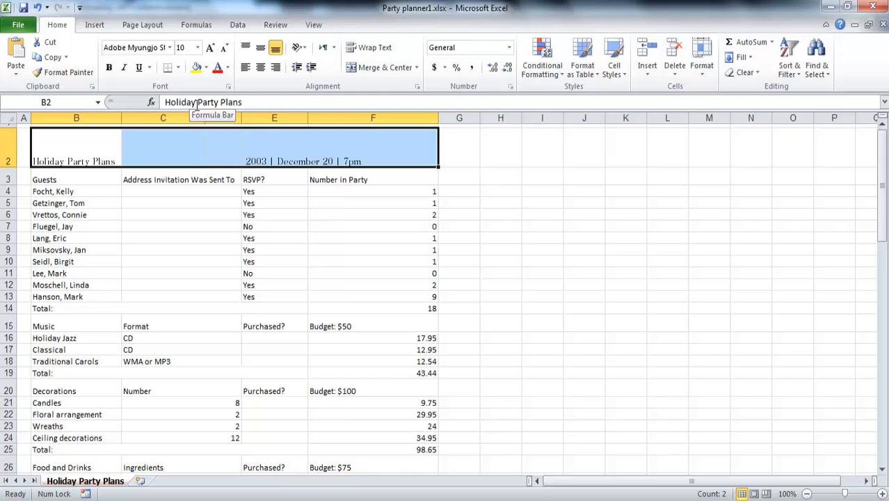
# Change the font of the title row B2:F2 to Georgia
pyautogui.click(169, 47)
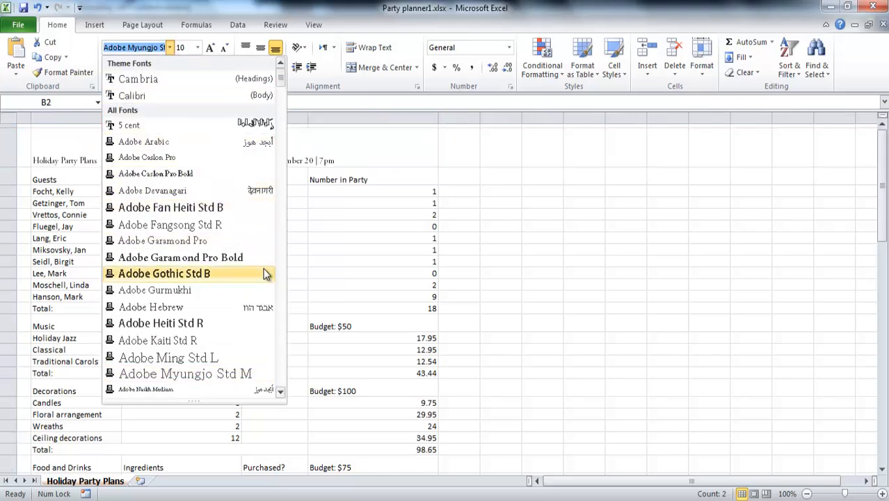
pyautogui.moveTo(283, 80); pyautogui.dragTo(284, 105)
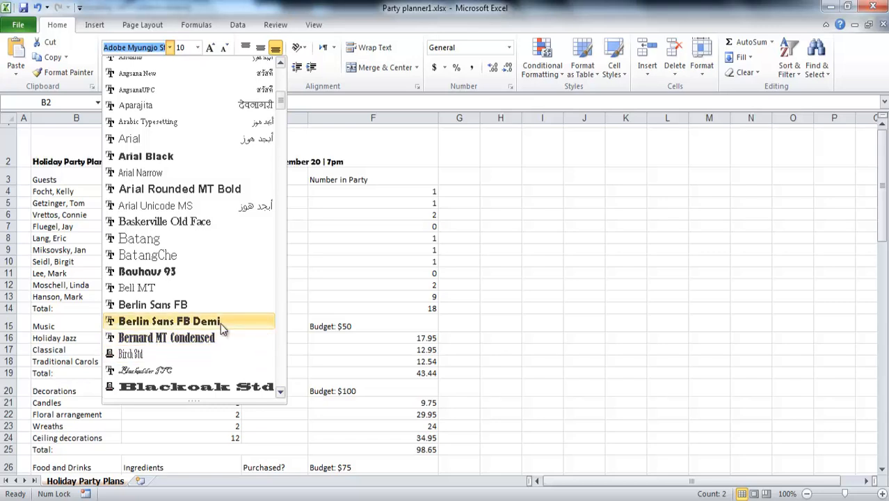
pyautogui.write('Gabriola')
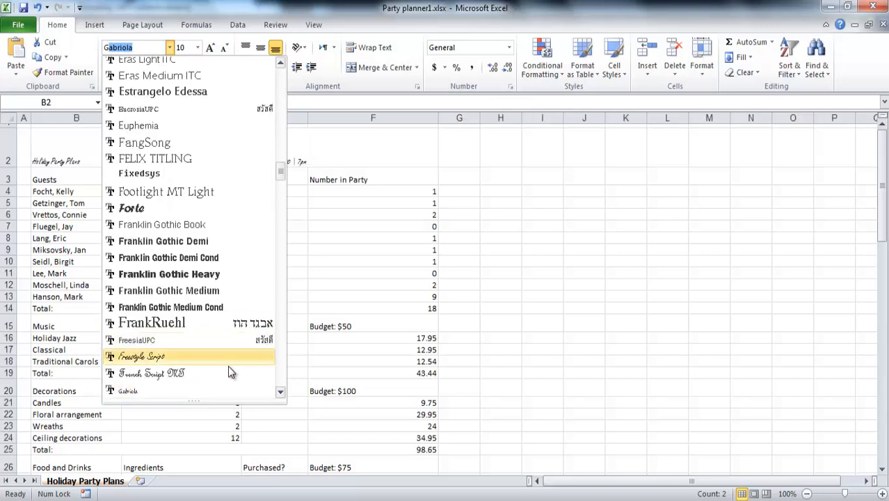
pyautogui.click(281, 393)
pyautogui.click(281, 393)
pyautogui.click(281, 393)
pyautogui.click(281, 392)
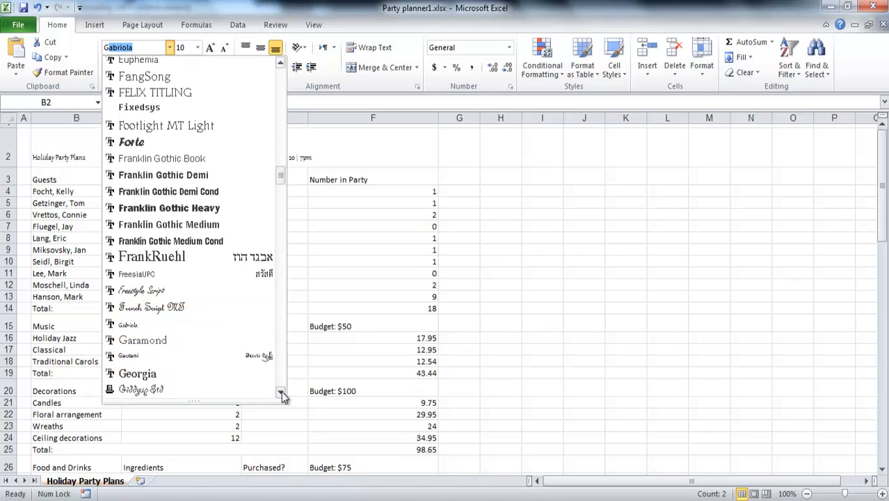
pyautogui.click(171, 371)
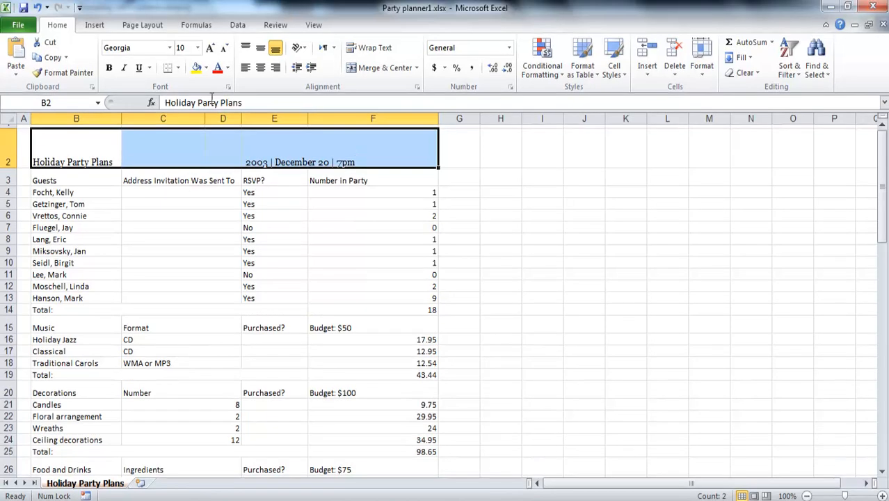
# Set the title row's font size to 16, increase it to 20 and reduce it back to 16
pyautogui.click(198, 48)
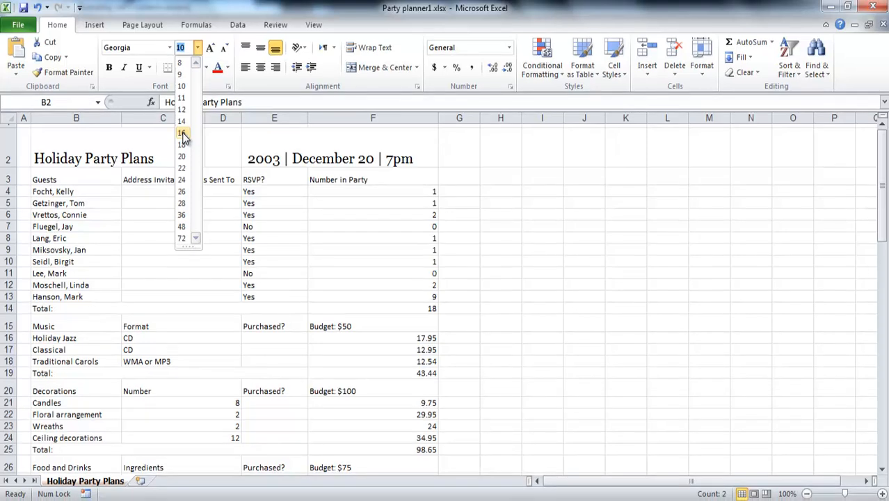
pyautogui.click(182, 134)
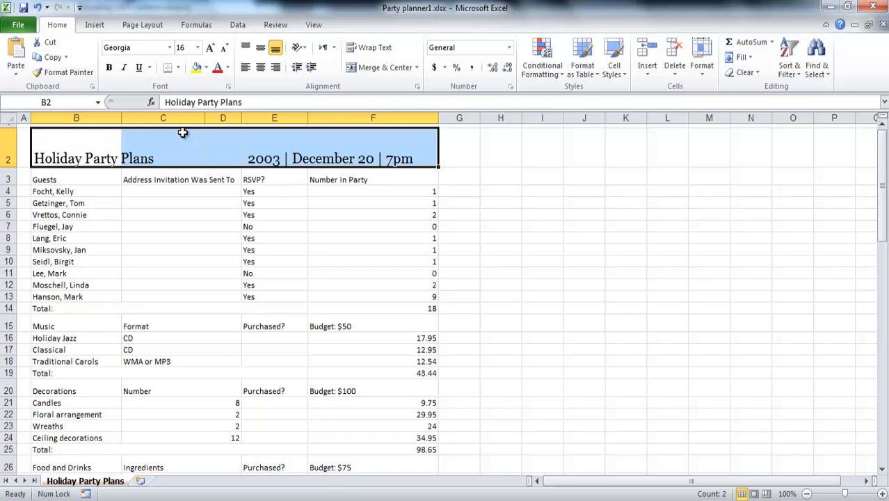
pyautogui.click(211, 49)
pyautogui.click(211, 50)
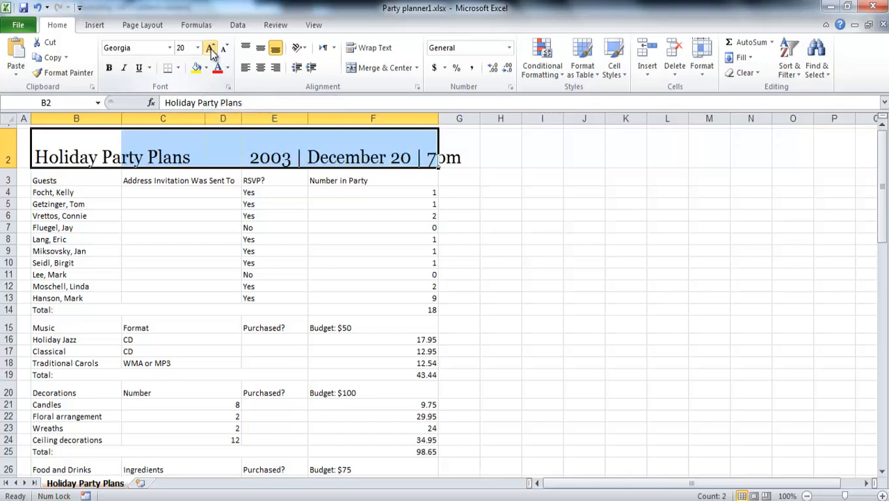
pyautogui.click(225, 50)
pyautogui.click(224, 50)
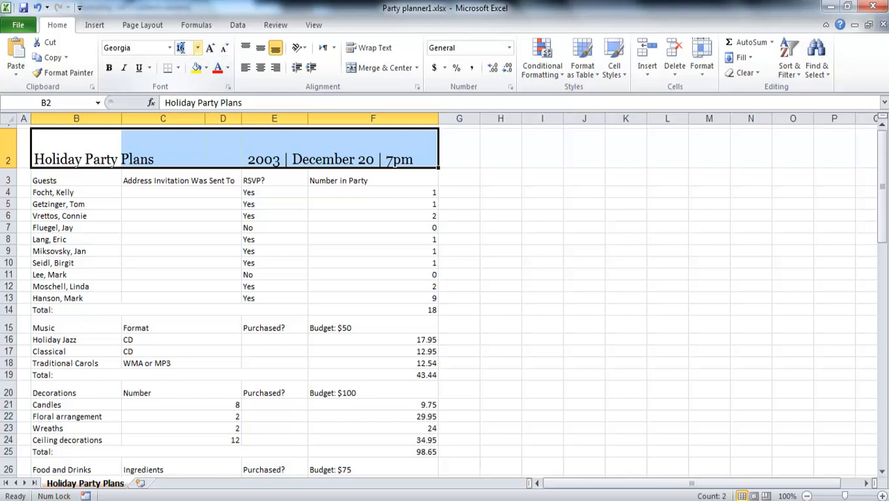
# Set the title row's font size to the custom value 14.5
pyautogui.click(182, 47)
pyautogui.write('4')
pyautogui.press('BackSpace')
pyautogui.write('14')
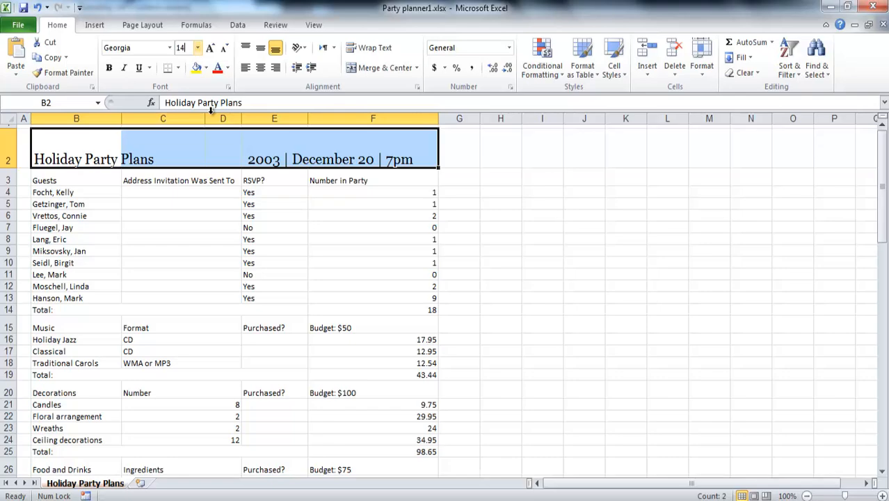
pyautogui.write('.5')
pyautogui.press('Return')
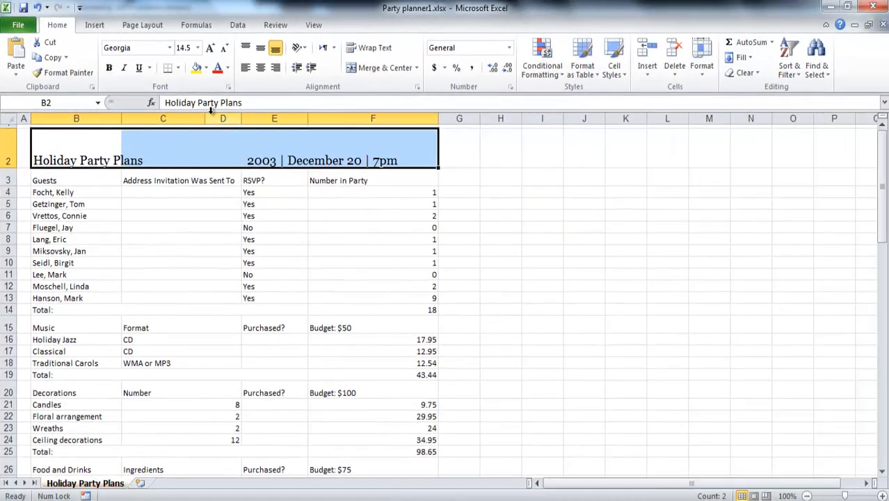
# Color the title row's text standard blue and replace that with a custom color of RGB 53, 28, 204
pyautogui.click(228, 68)
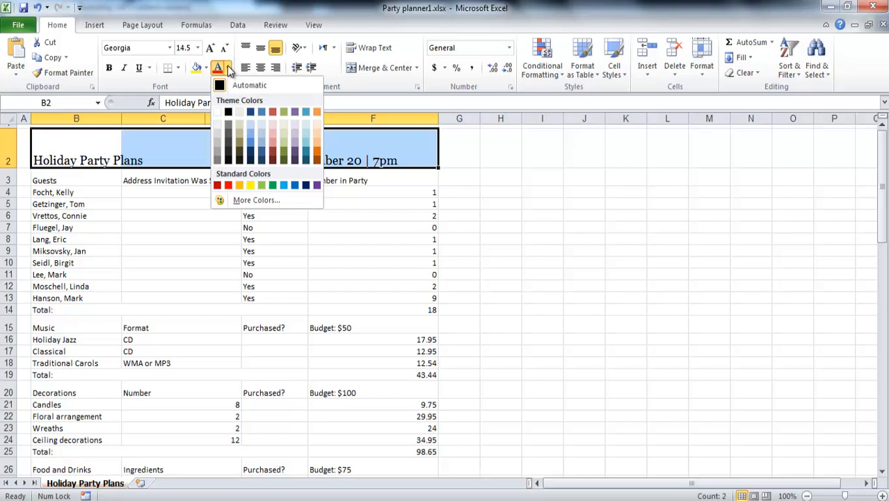
pyautogui.click(295, 185)
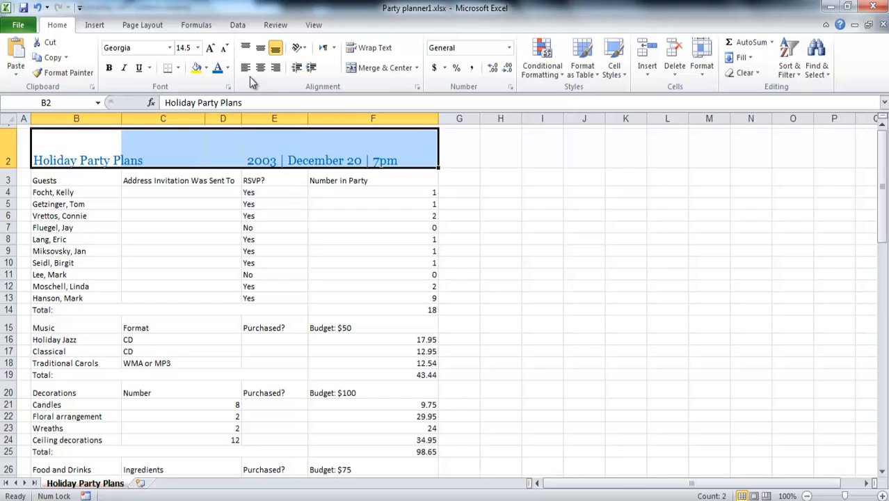
pyautogui.click(228, 68)
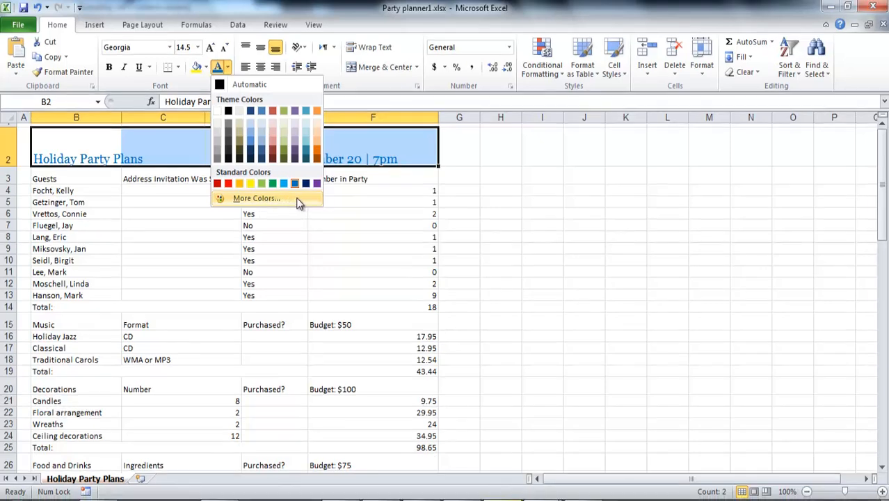
pyautogui.click(298, 202)
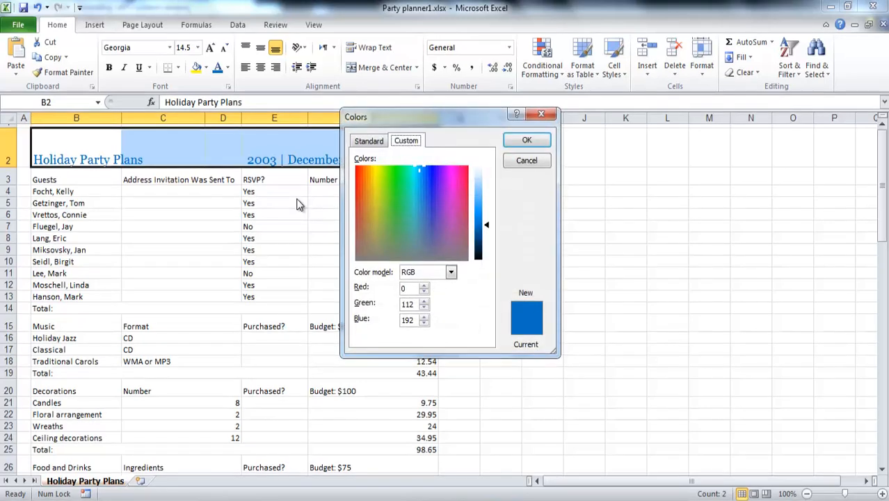
pyautogui.doubleClick(417, 288)
pyautogui.write('39')
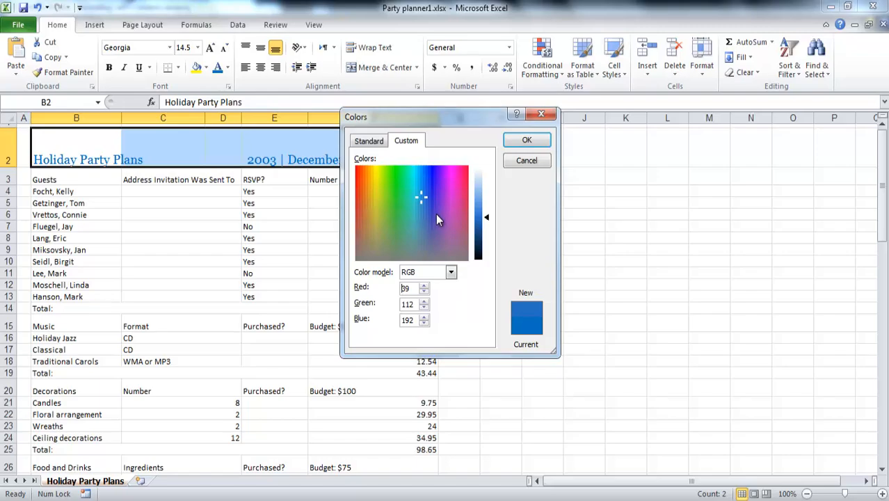
pyautogui.click(464, 179)
pyautogui.click(433, 188)
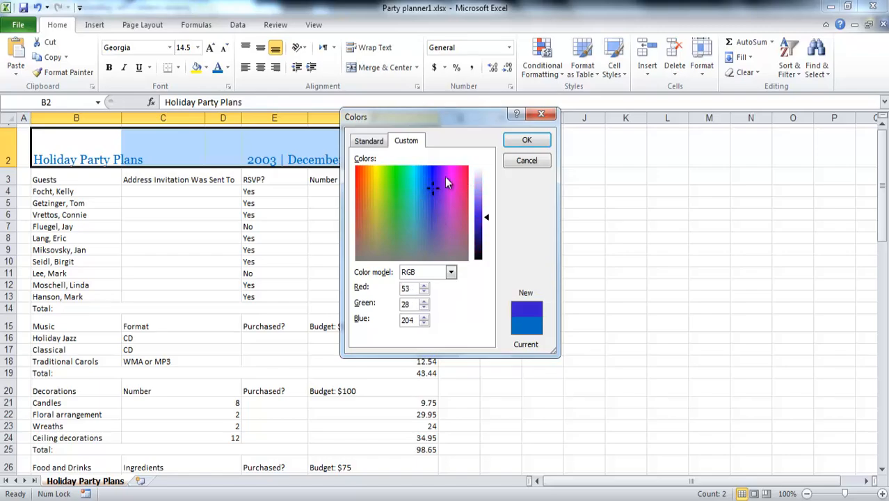
pyautogui.click(526, 140)
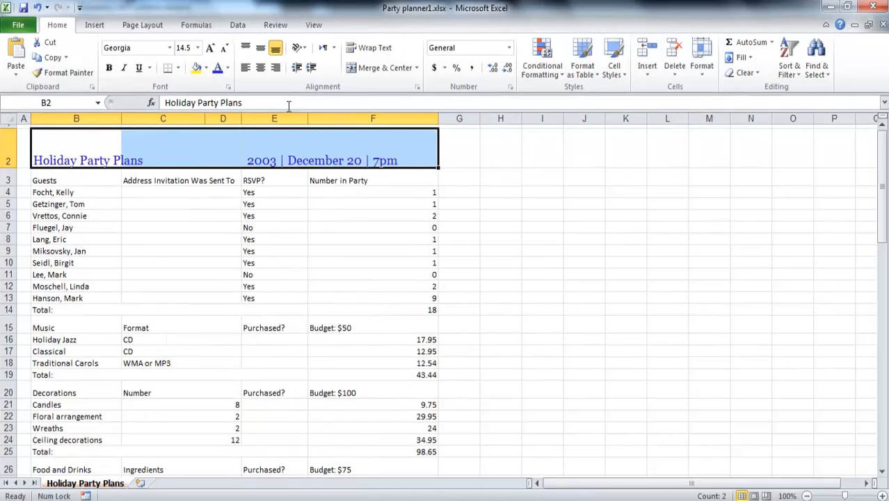
# Apply bold, italic and underline to the title row's text and turn all three off again
pyautogui.click(110, 68)
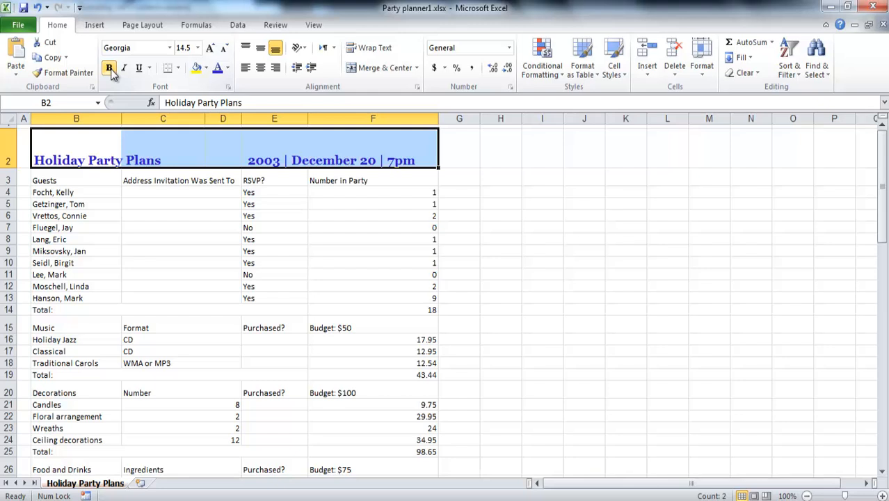
pyautogui.click(126, 69)
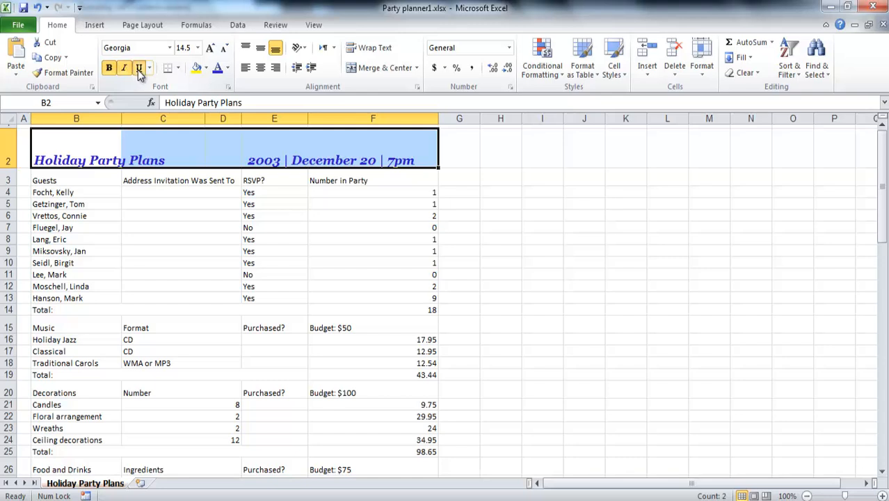
pyautogui.click(139, 70)
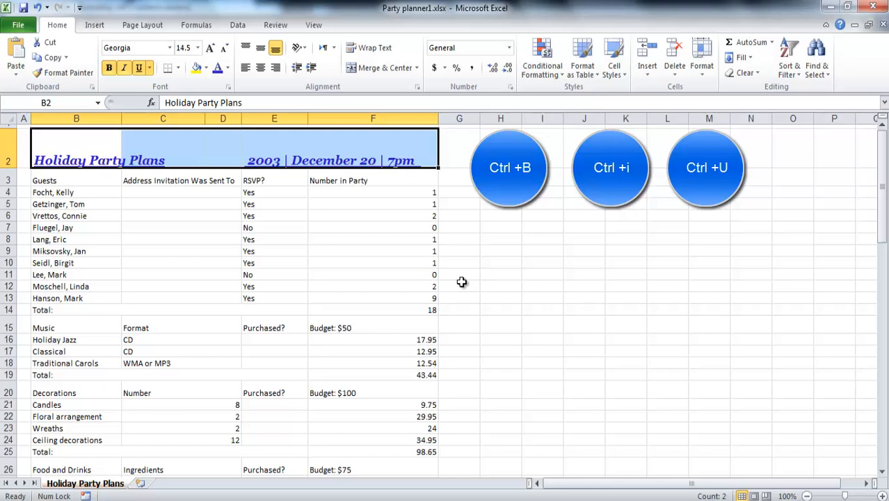
pyautogui.click(110, 69)
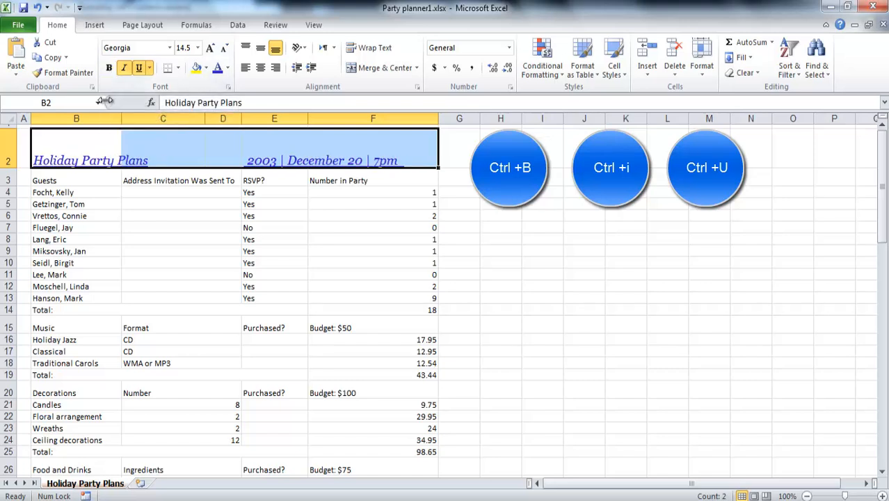
pyautogui.click(126, 69)
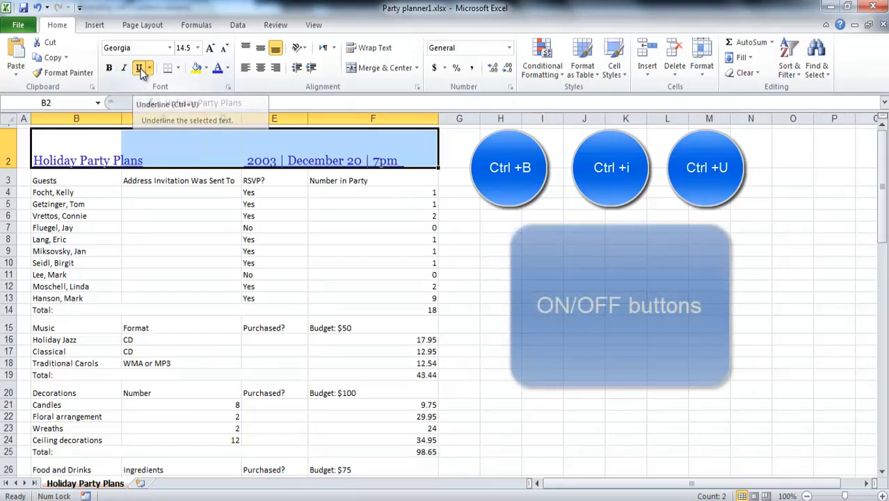
pyautogui.click(139, 69)
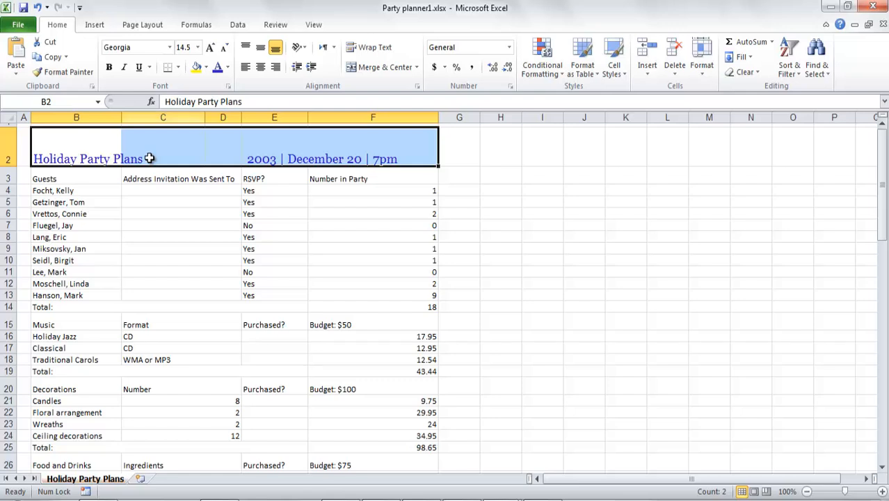
# Apply All Borders to the title row B2:F2 and deselect the row
pyautogui.click(179, 69)
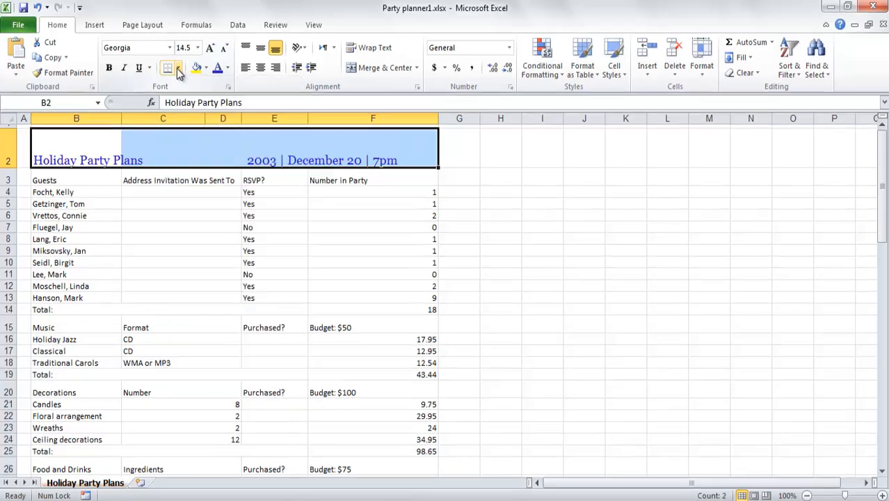
pyautogui.click(179, 70)
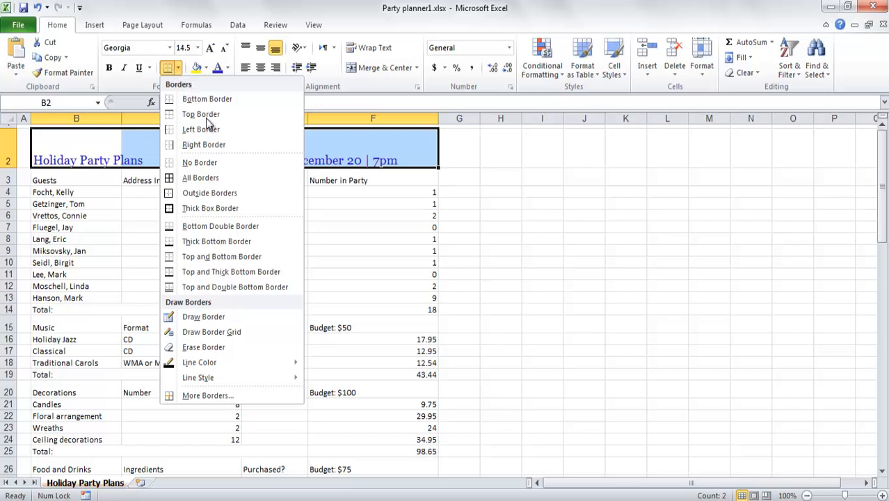
pyautogui.click(221, 179)
pyautogui.click(228, 203)
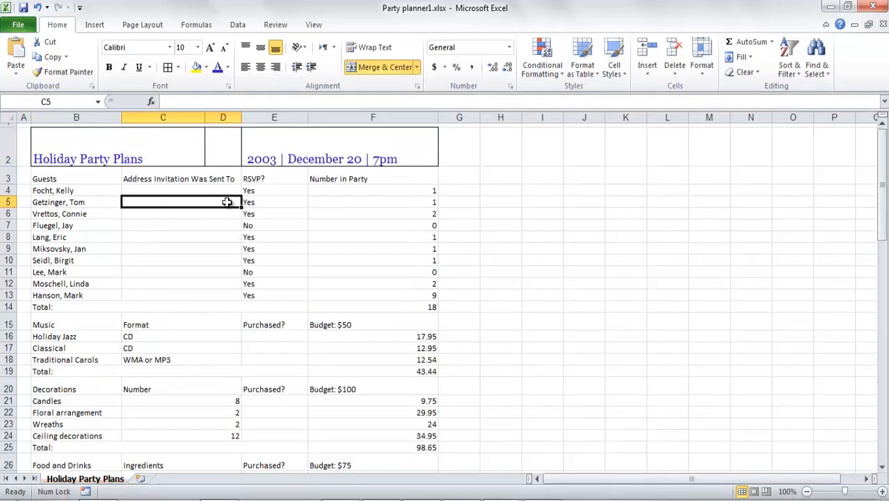
# Give the title row B2:F2 a dash-dot border on its outer edges and remove its inside vertical borders
pyautogui.moveTo(97, 150); pyautogui.dragTo(359, 145)
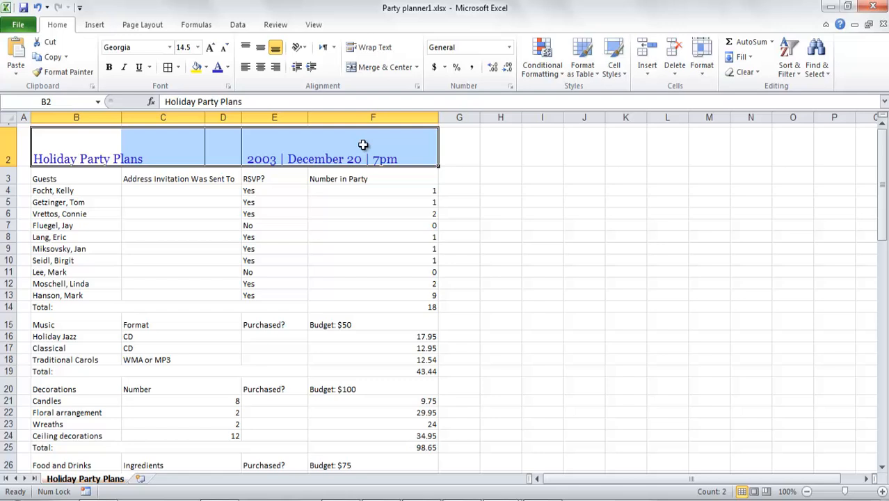
pyautogui.click(178, 68)
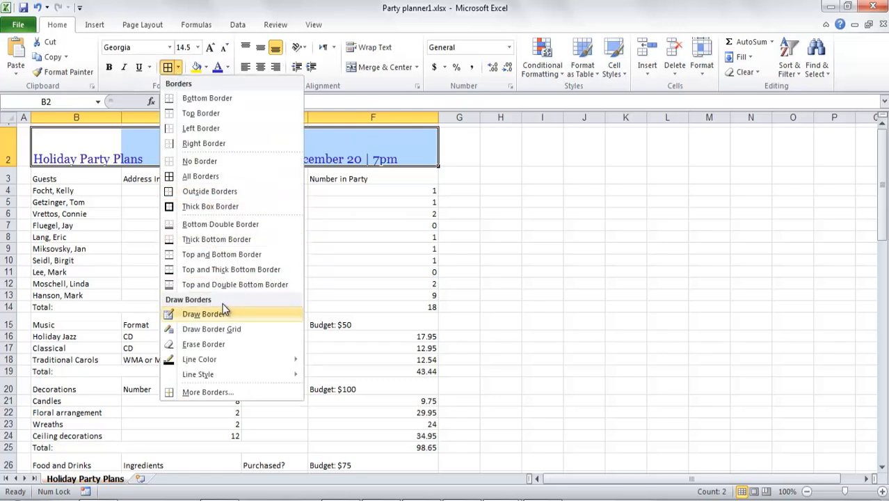
pyautogui.click(244, 391)
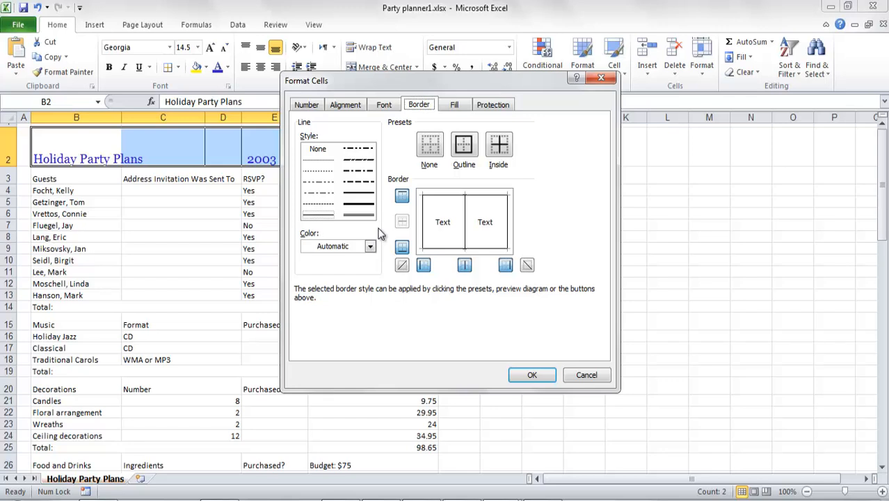
pyautogui.click(329, 195)
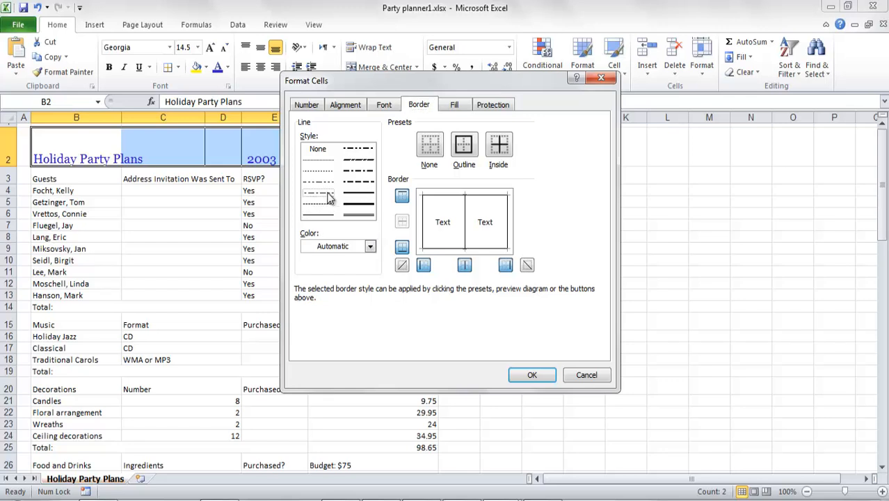
pyautogui.click(468, 219)
pyautogui.click(465, 214)
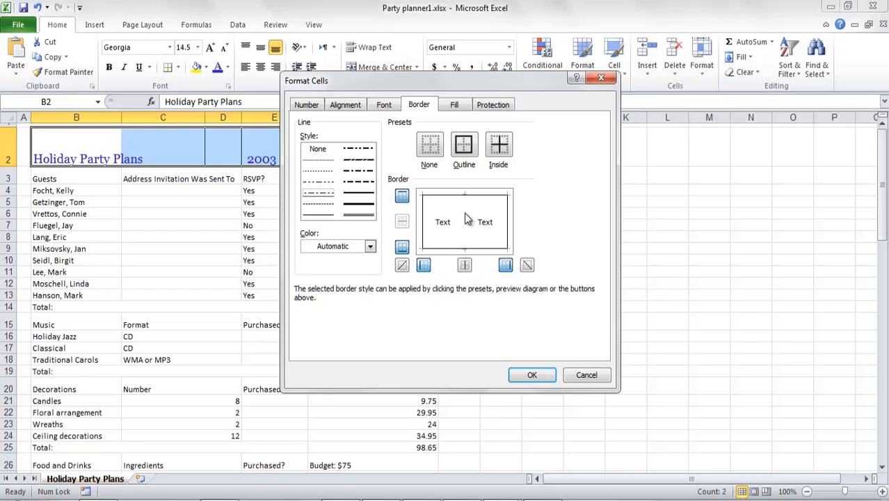
pyautogui.click(509, 220)
pyautogui.click(447, 197)
pyautogui.click(485, 250)
pyautogui.click(541, 379)
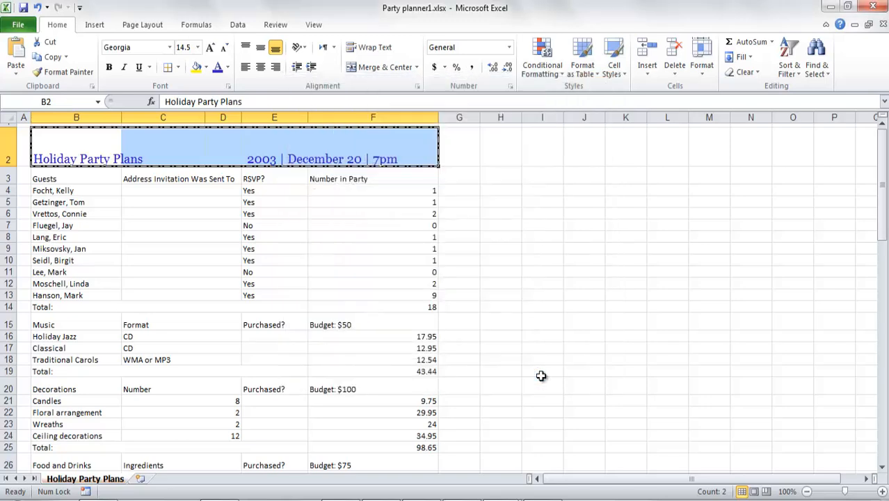
pyautogui.click(542, 376)
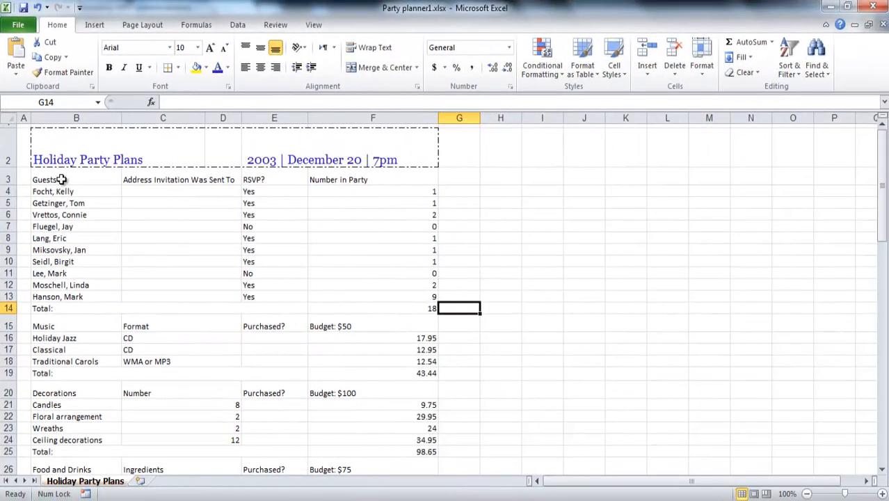
# Fill the Guests header row B3:F3 with the lightest olive green theme color and deselect the row
pyautogui.moveTo(61, 179); pyautogui.dragTo(347, 172)
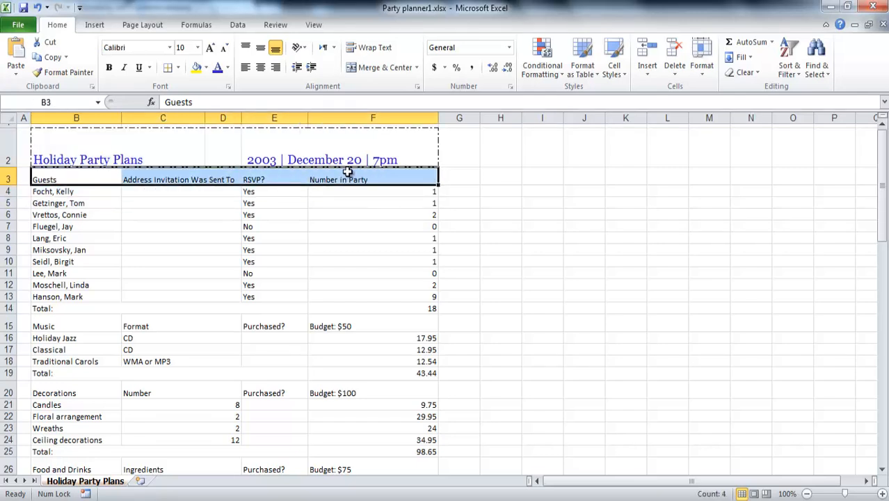
pyautogui.click(206, 68)
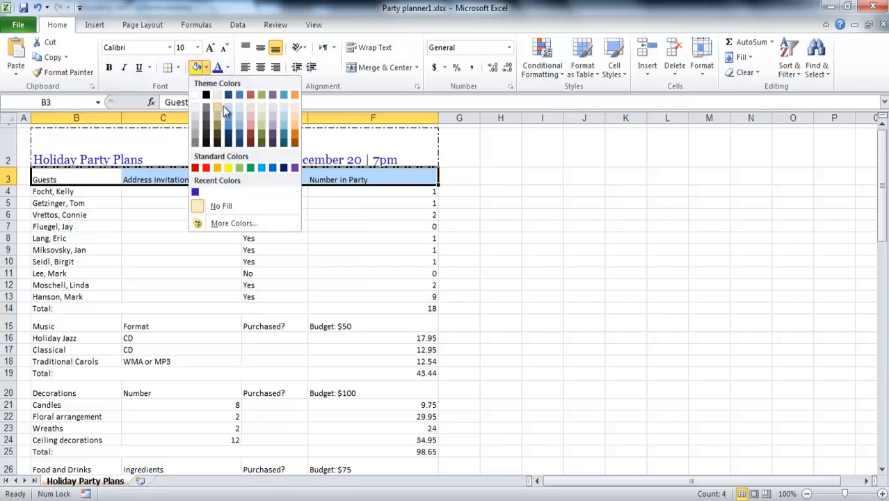
pyautogui.click(263, 108)
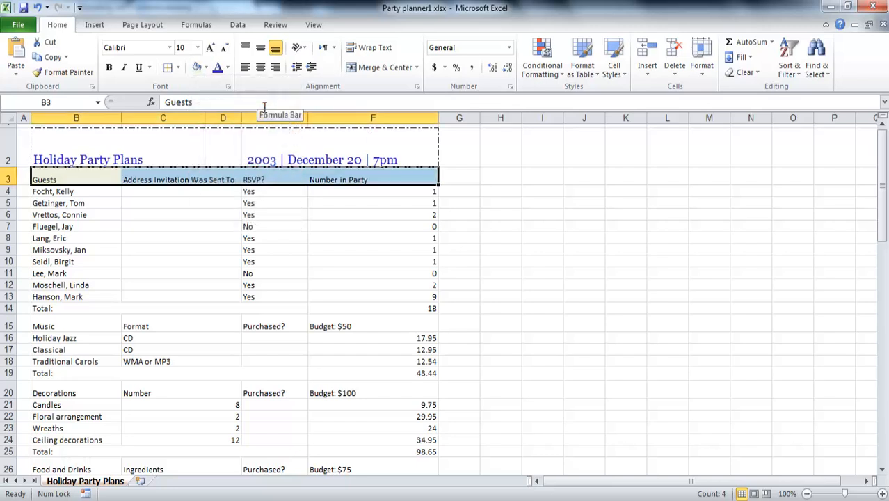
pyautogui.click(285, 252)
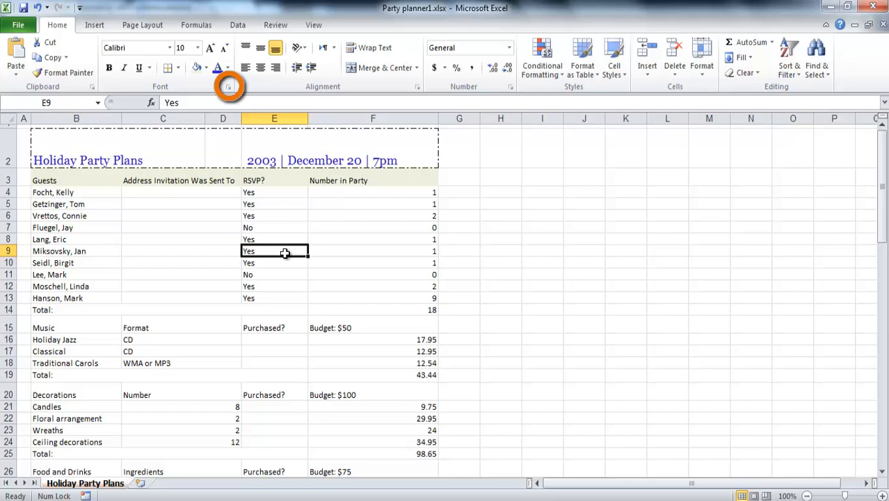
# Format the text of the header row B3:F3 with a Double Accounting underline and a red font color
pyautogui.moveTo(45, 180); pyautogui.dragTo(392, 176)
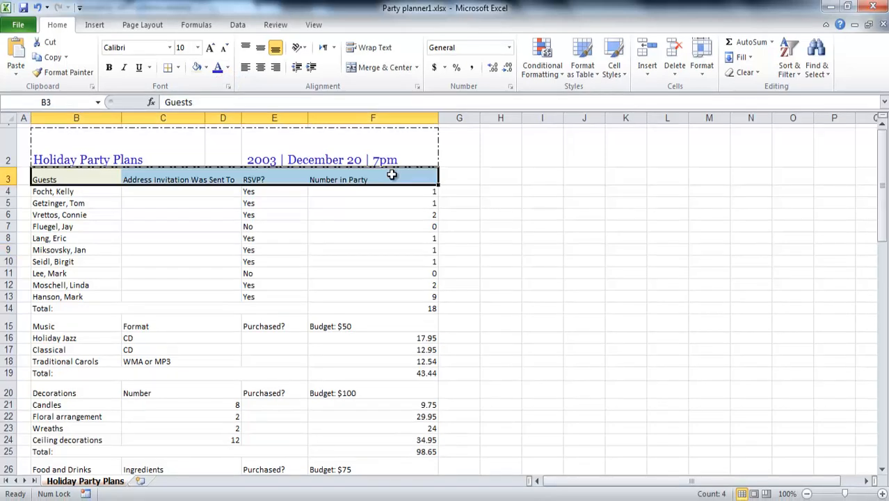
pyautogui.click(229, 87)
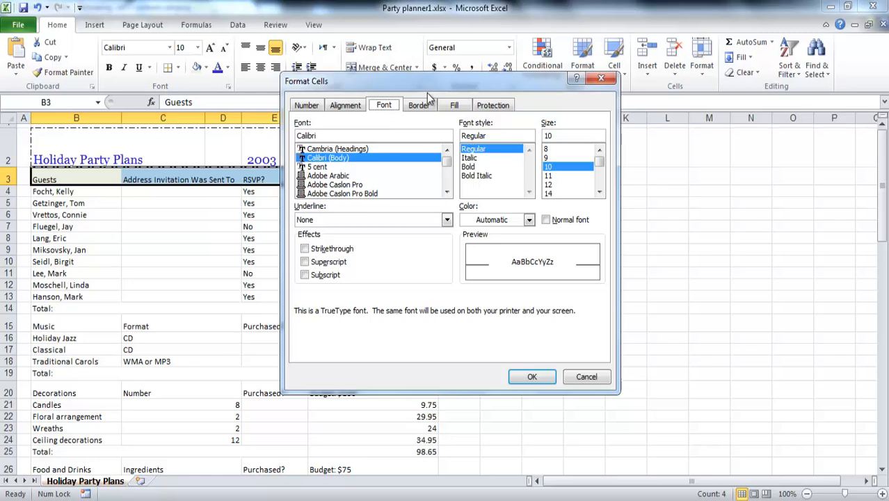
pyautogui.moveTo(426, 89); pyautogui.dragTo(459, 159)
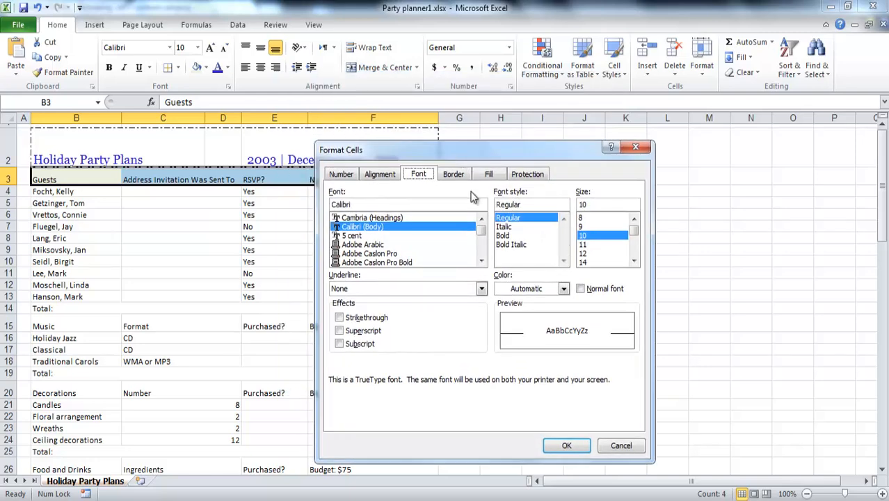
pyautogui.click(481, 288)
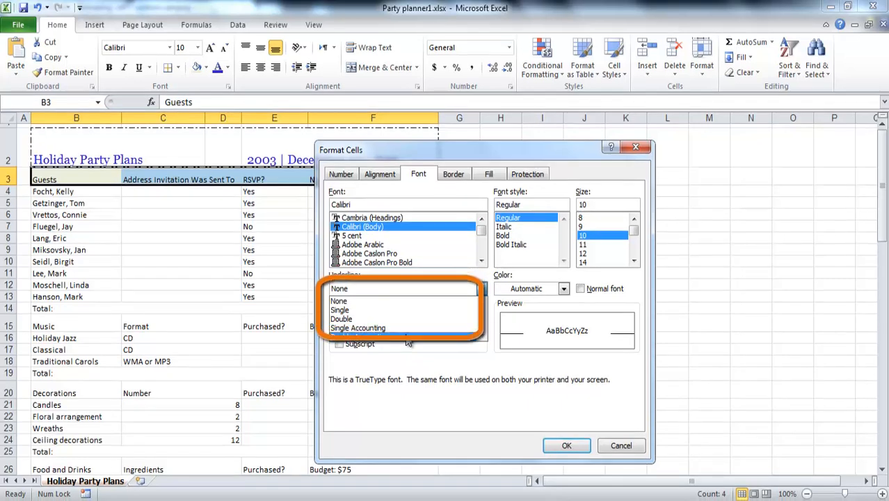
pyautogui.click(408, 338)
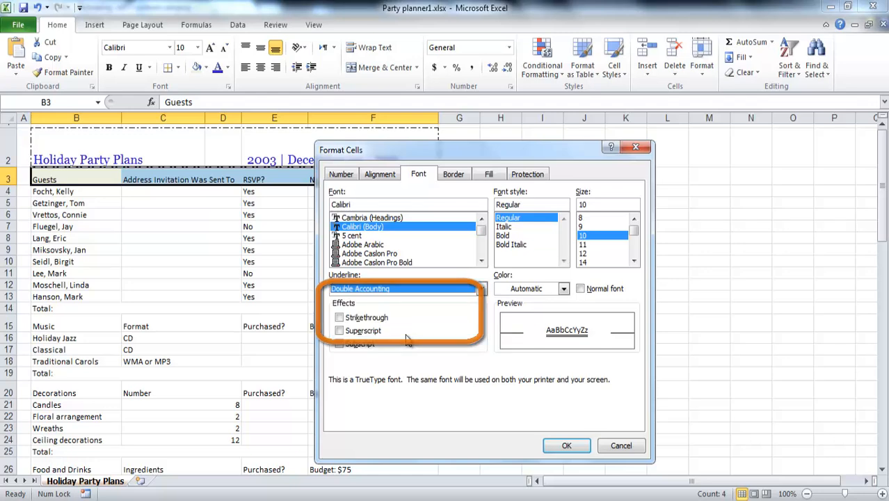
pyautogui.click(564, 289)
pyautogui.click(517, 412)
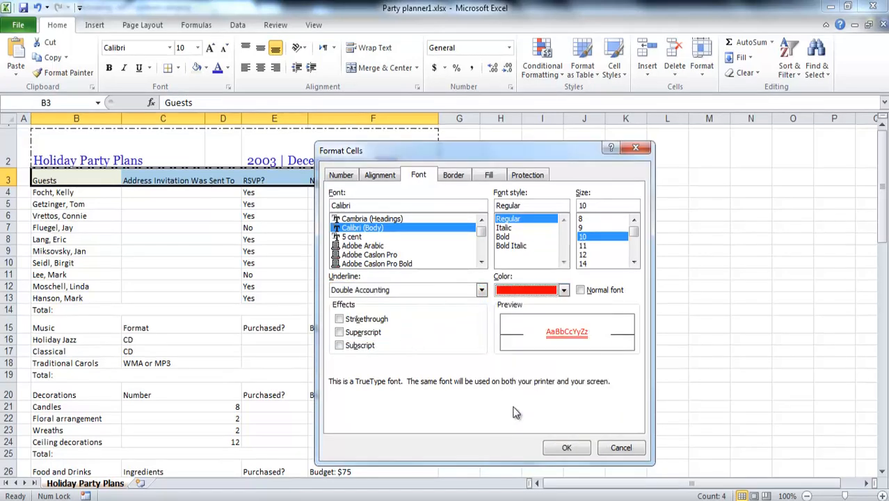
pyautogui.click(567, 446)
pyautogui.click(565, 444)
pyautogui.click(542, 337)
# Apply strikethrough to the guest name in cell B9, trying superscript and subscript in turn and leaving both off
pyautogui.click(87, 251)
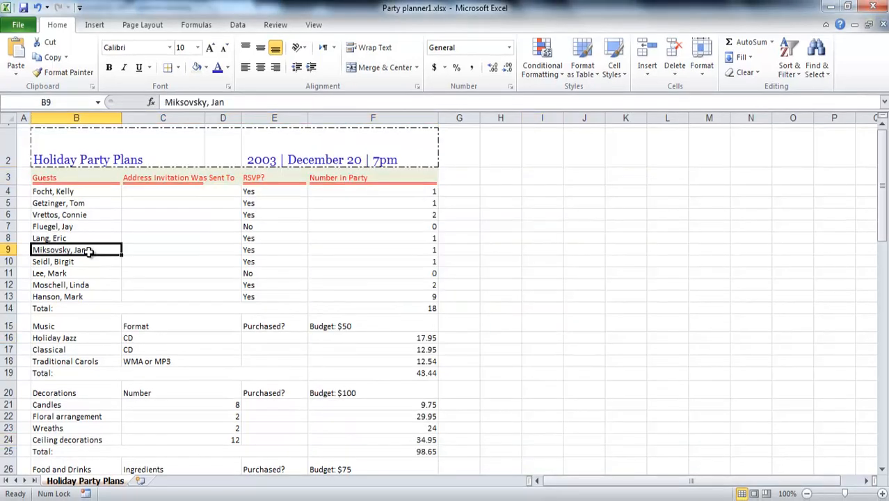
pyautogui.click(229, 87)
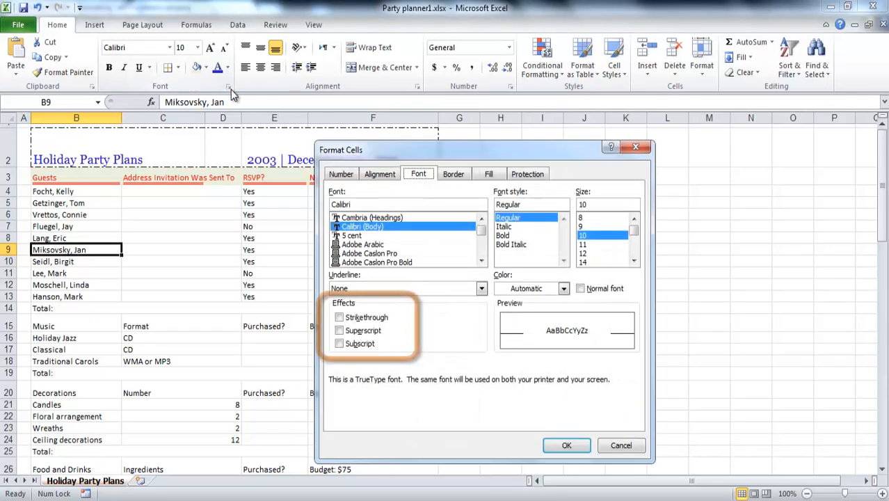
pyautogui.click(354, 320)
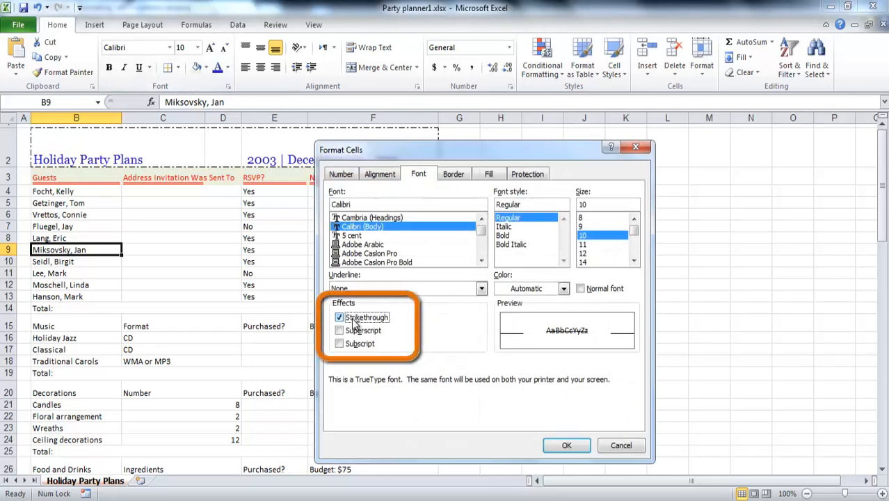
pyautogui.click(348, 332)
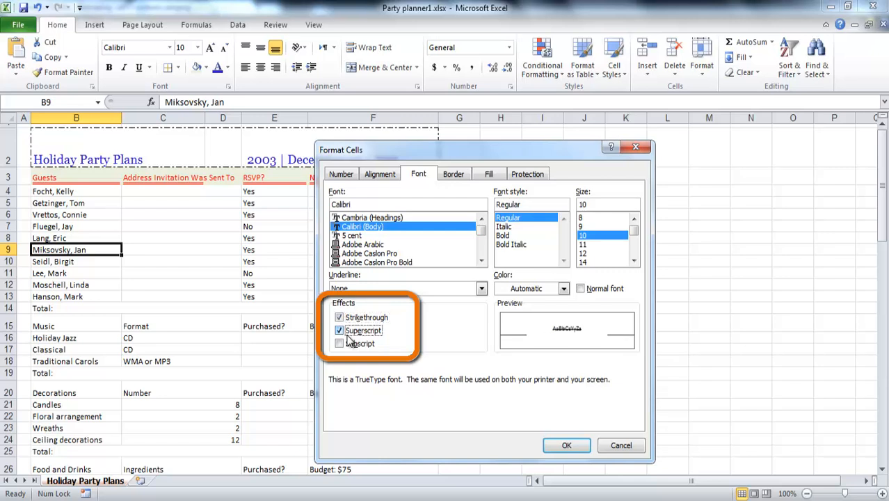
pyautogui.click(349, 346)
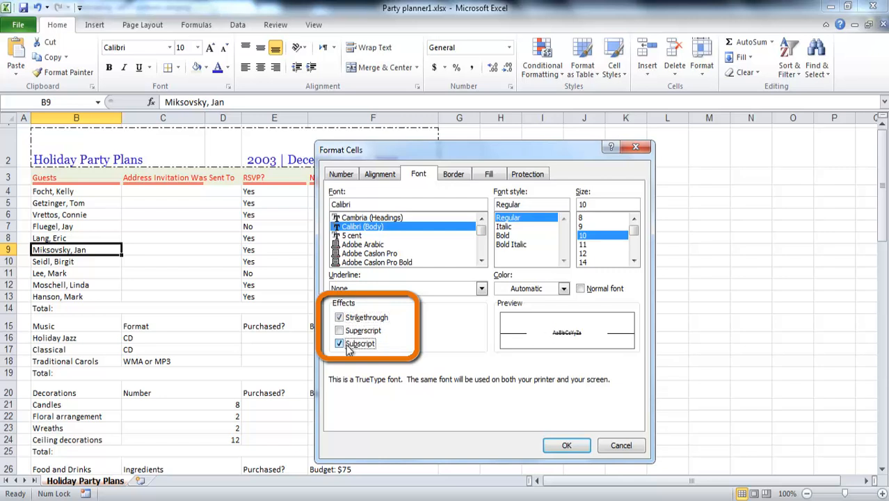
pyautogui.click(348, 348)
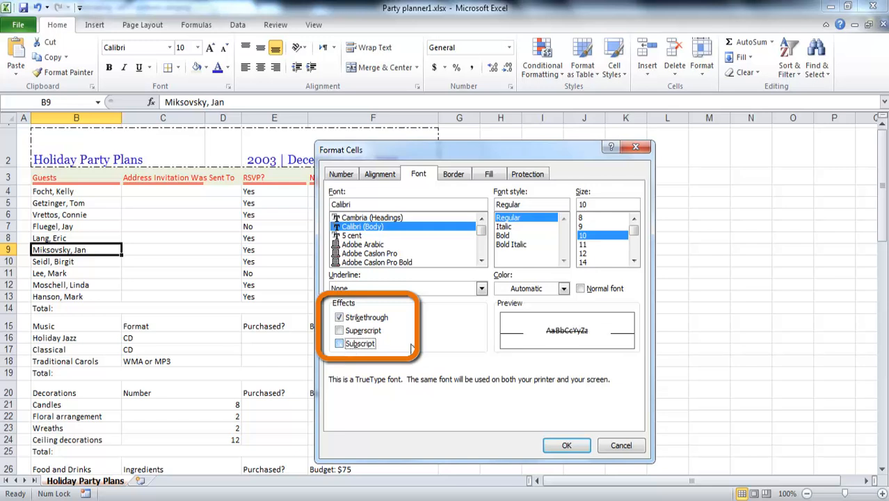
pyautogui.click(567, 447)
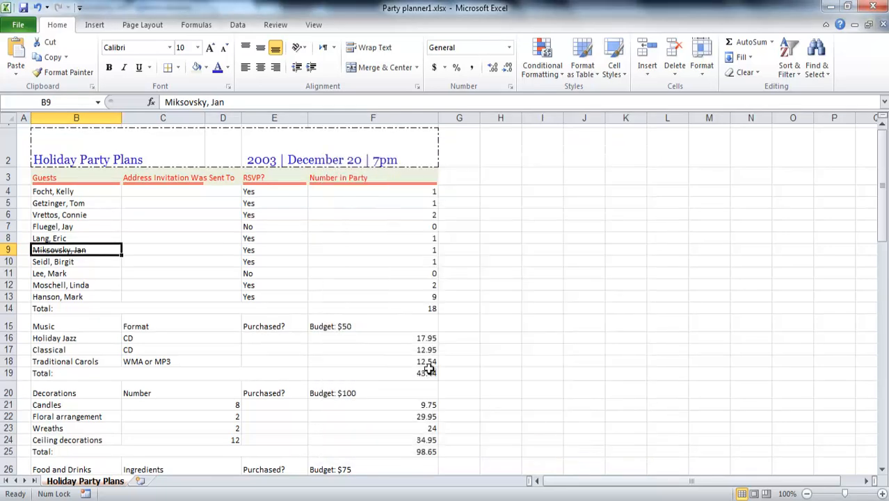
pyautogui.click(338, 338)
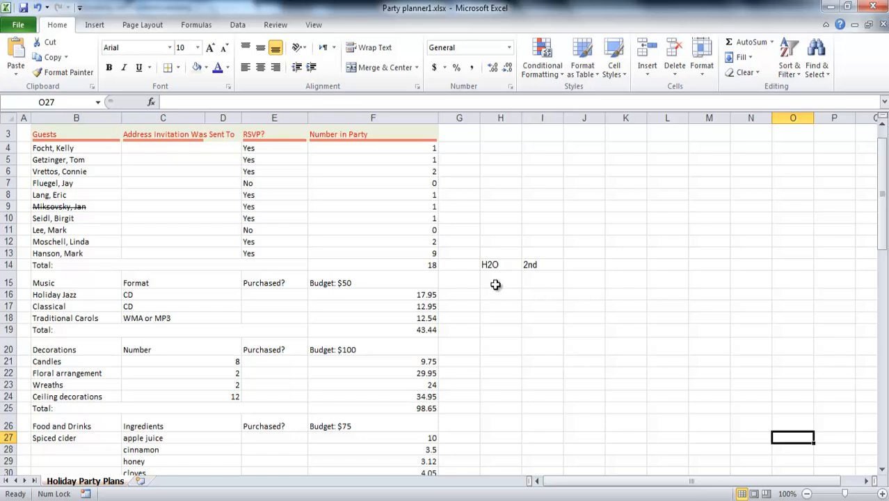
# Format only the 2 of H2O in cell H14 as subscript
pyautogui.click(489, 264)
pyautogui.doubleClick(489, 265)
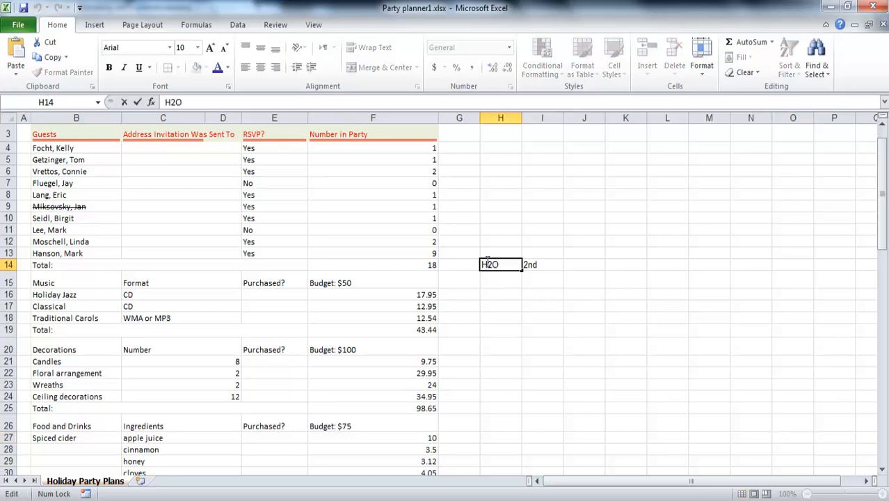
pyautogui.moveTo(486, 264); pyautogui.dragTo(491, 265)
pyautogui.click(229, 88)
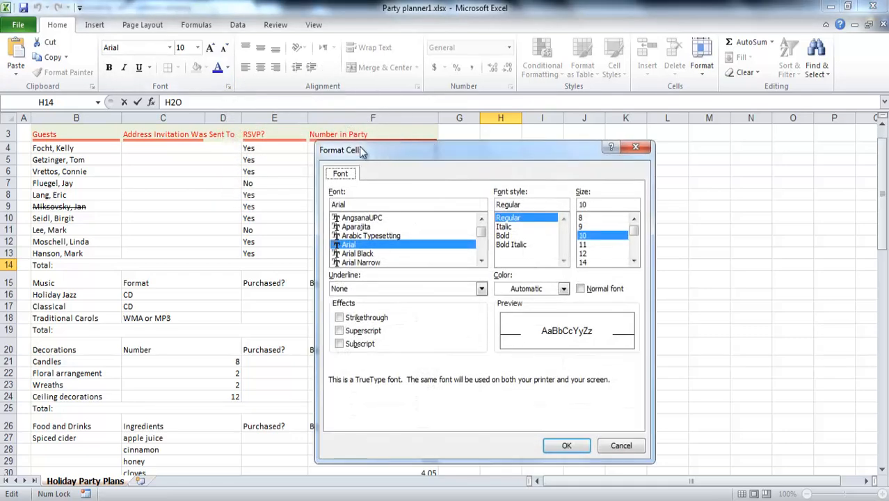
pyautogui.moveTo(388, 148); pyautogui.dragTo(186, 149)
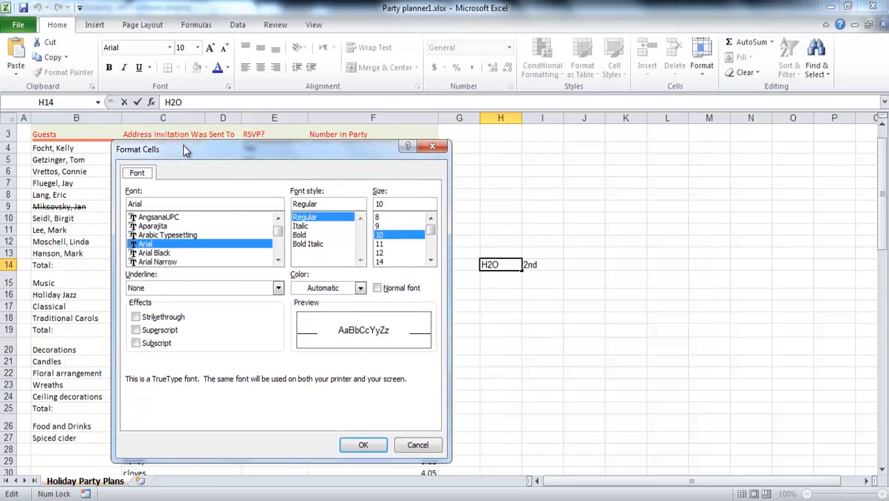
pyautogui.click(138, 344)
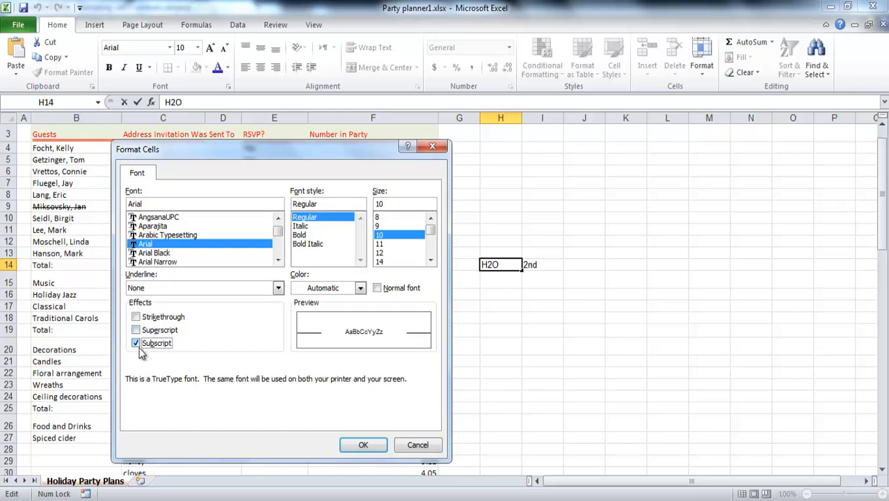
pyautogui.click(370, 444)
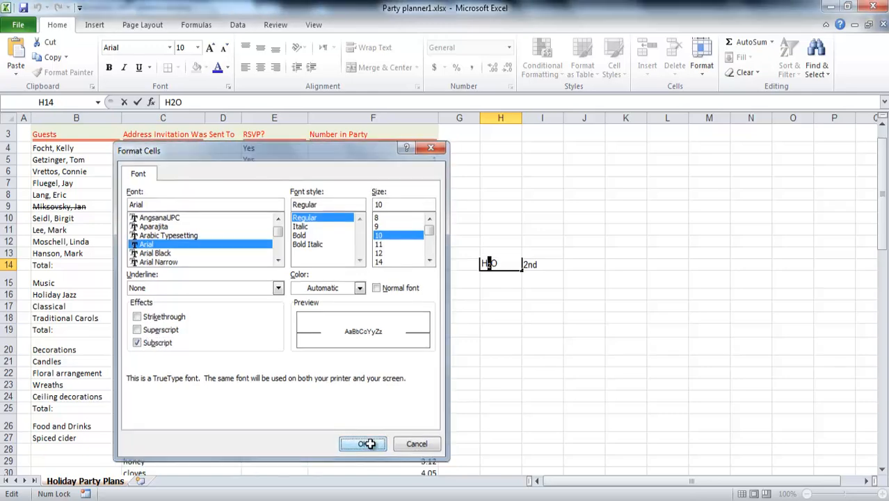
pyautogui.click(489, 366)
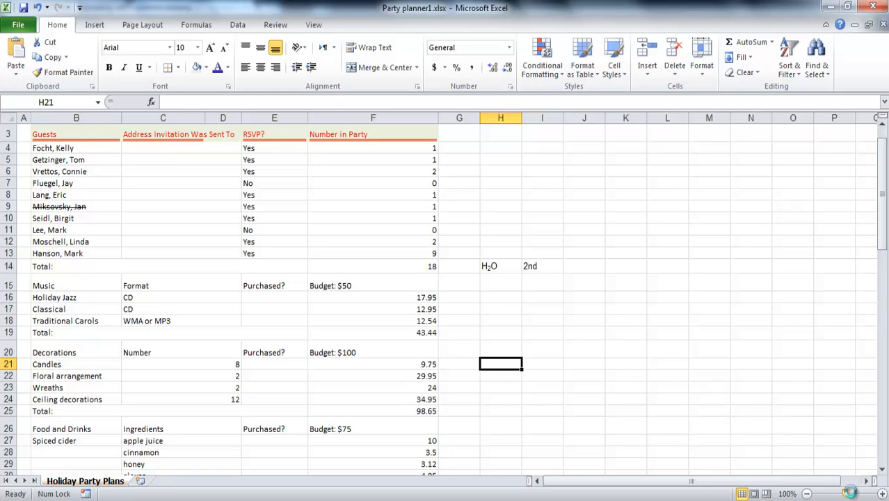
# Format only the letters nd of 2nd in cell I14 as superscript
pyautogui.moveTo(848, 494); pyautogui.dragTo(856, 494)
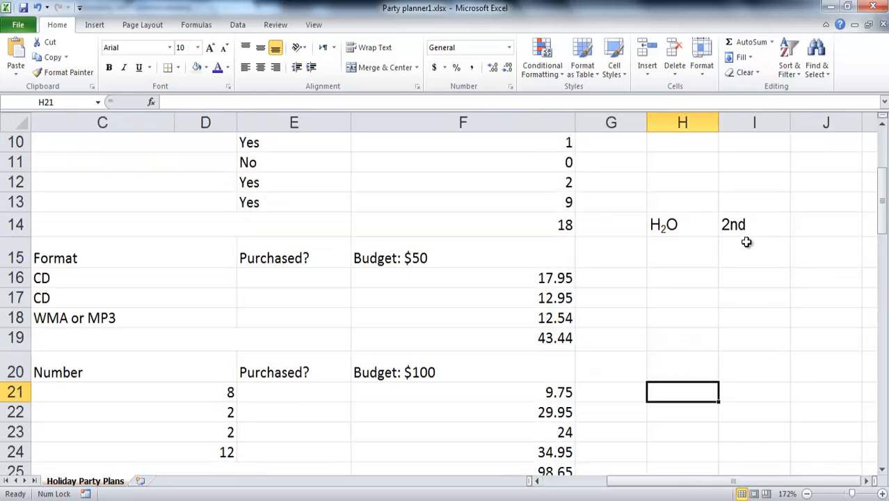
pyautogui.click(738, 222)
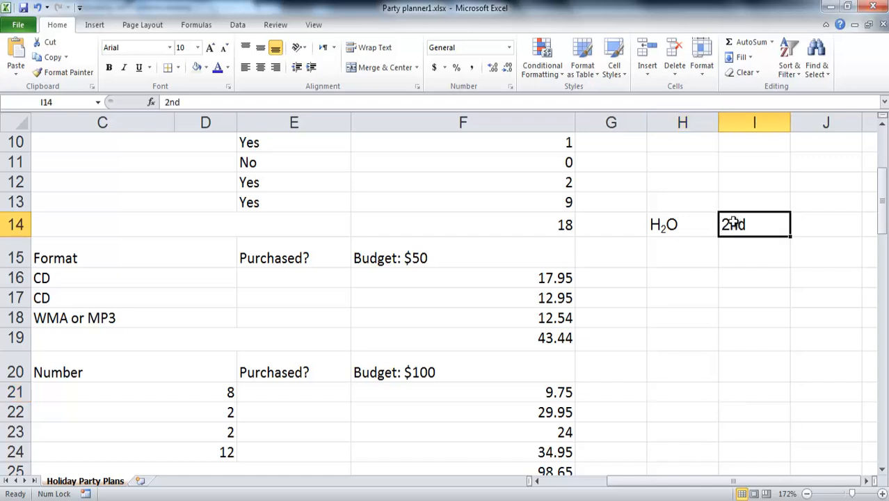
pyautogui.doubleClick(730, 224)
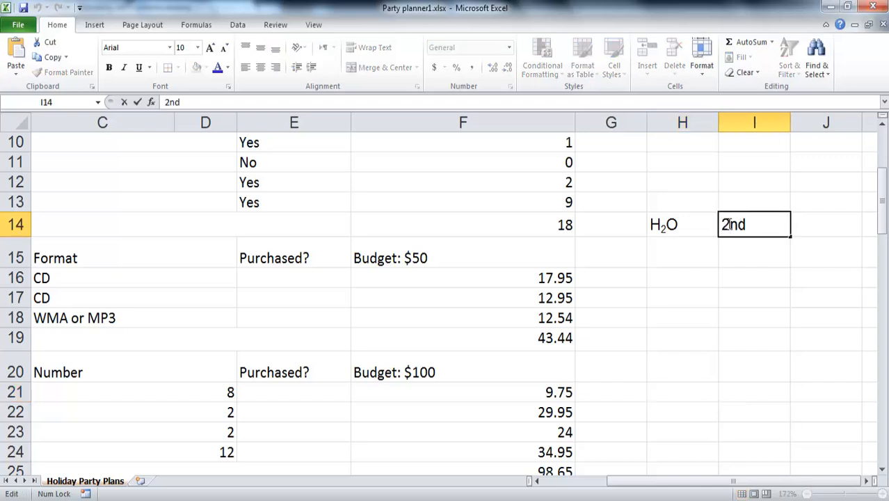
pyautogui.moveTo(728, 224); pyautogui.dragTo(750, 222)
pyautogui.click(229, 87)
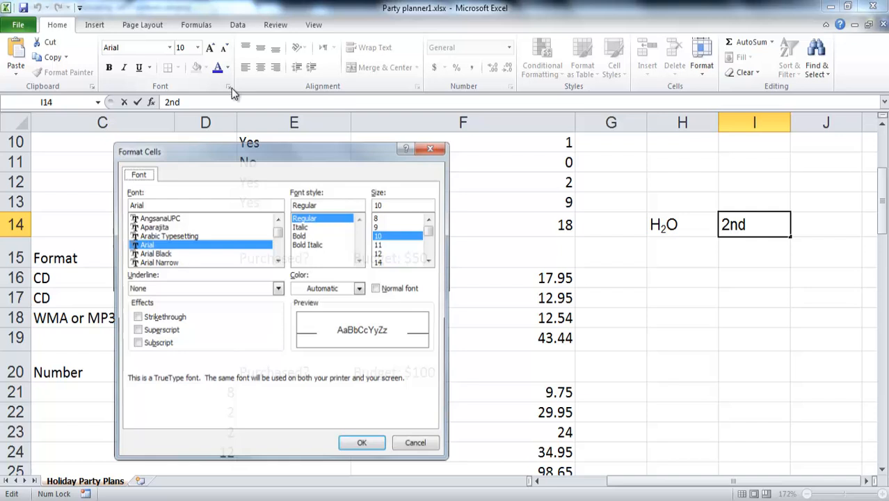
pyautogui.click(145, 334)
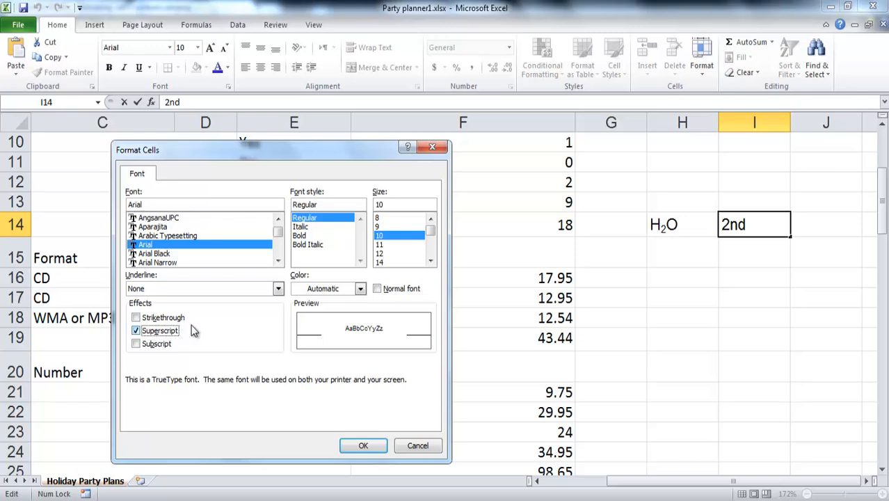
pyautogui.click(373, 448)
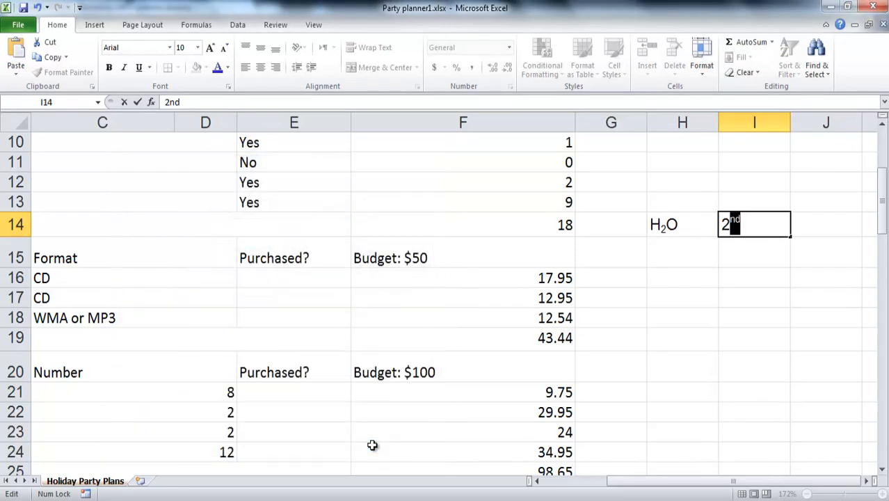
pyautogui.click(728, 311)
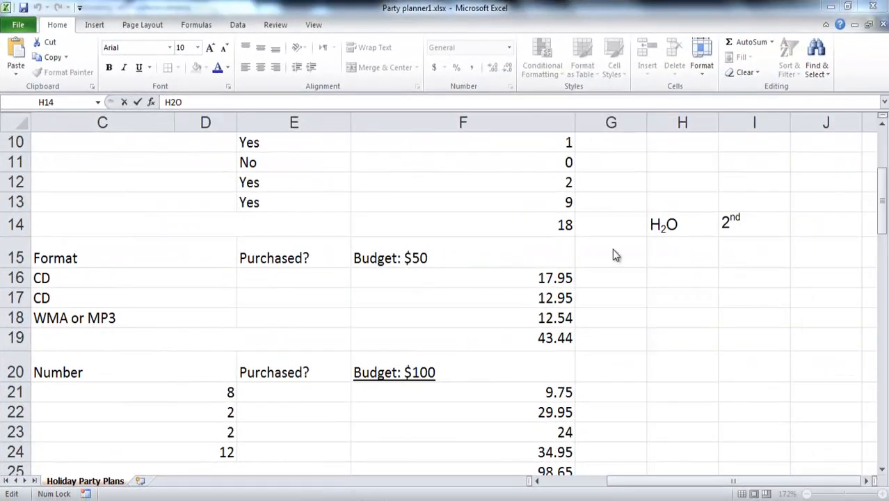
# Format the H2O text in cell H14 as bold and italic with the standard orange font color
pyautogui.doubleClick(679, 224)
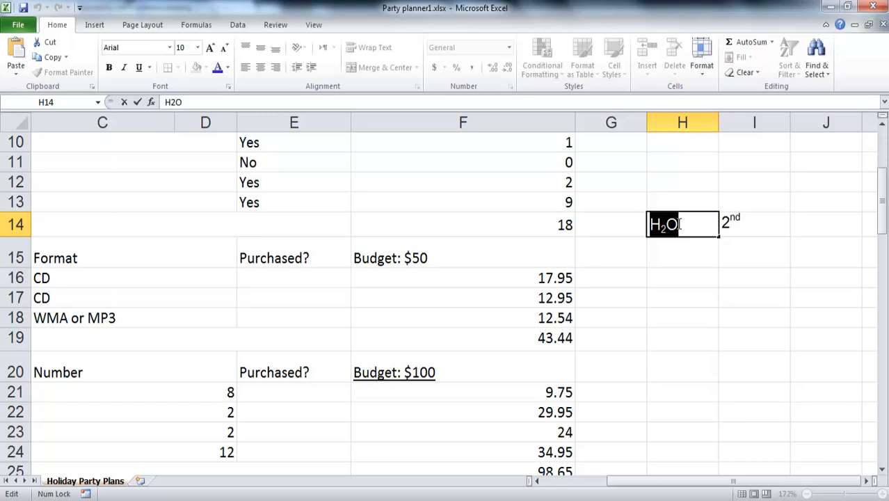
pyautogui.click(669, 224)
pyautogui.doubleClick(670, 224)
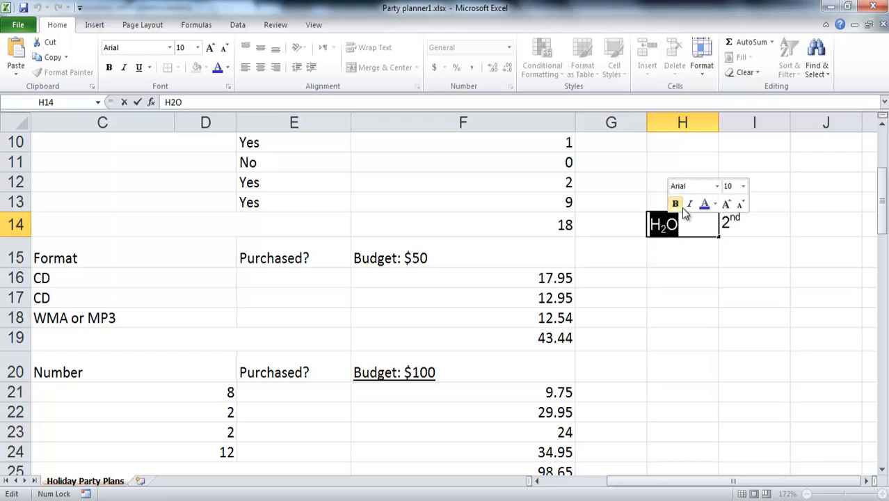
pyautogui.click(675, 204)
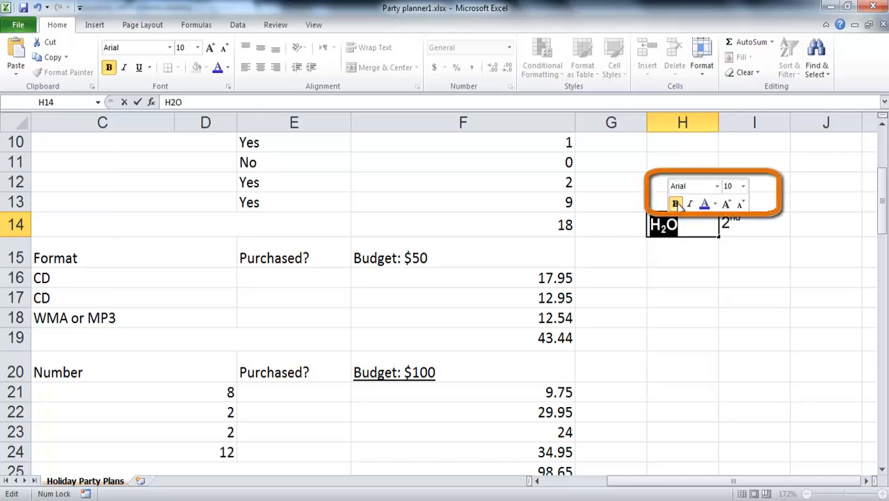
pyautogui.click(714, 205)
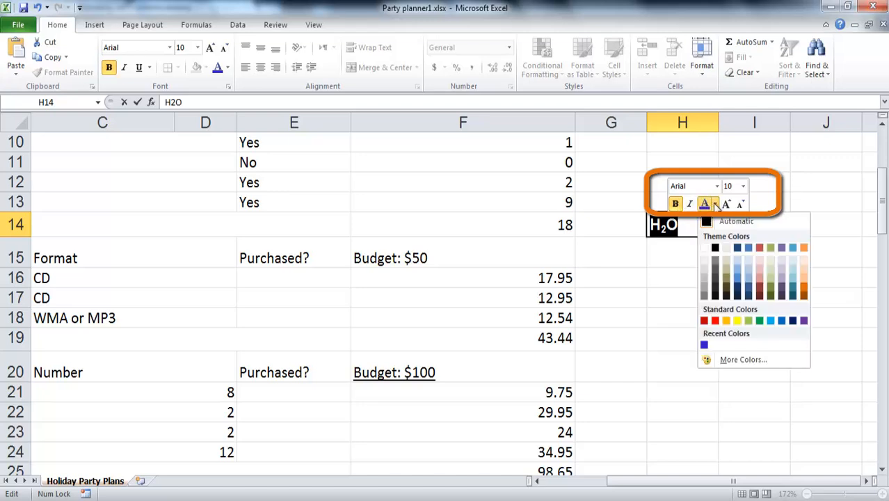
pyautogui.click(728, 321)
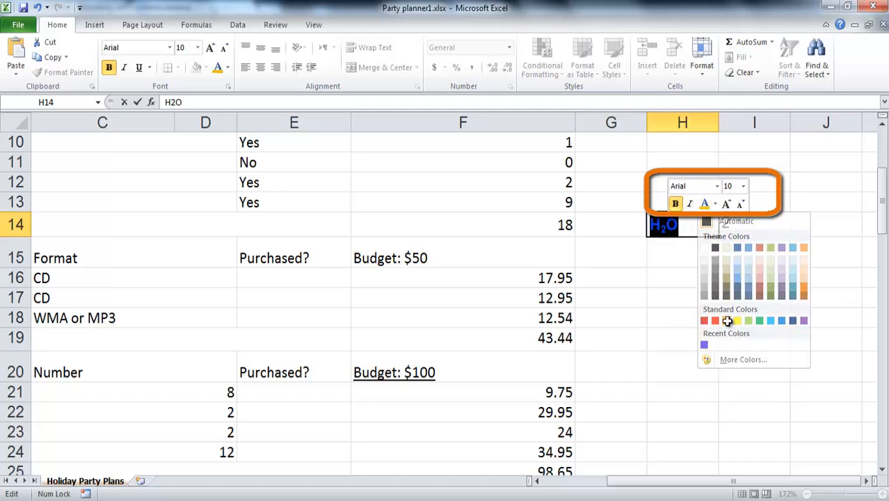
pyautogui.click(691, 204)
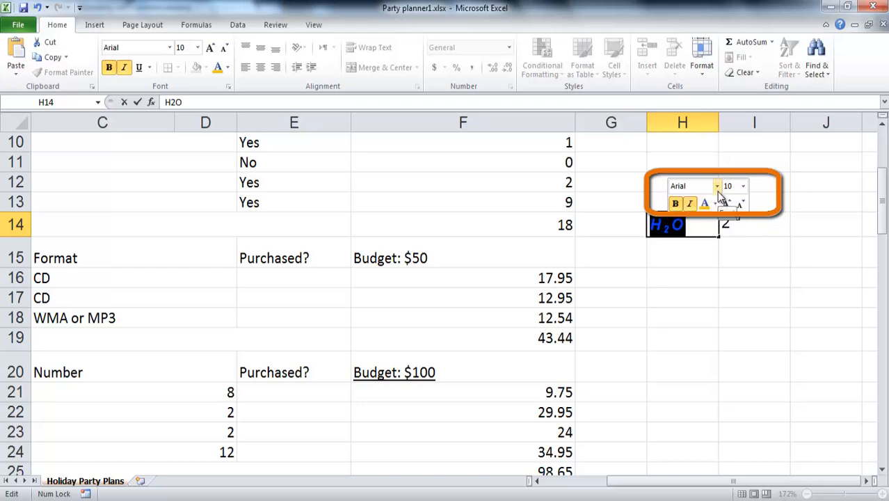
# Change the font of the H2O text in cell H14 to Adobe Myungjo Std M and finish editing the cell
pyautogui.click(717, 190)
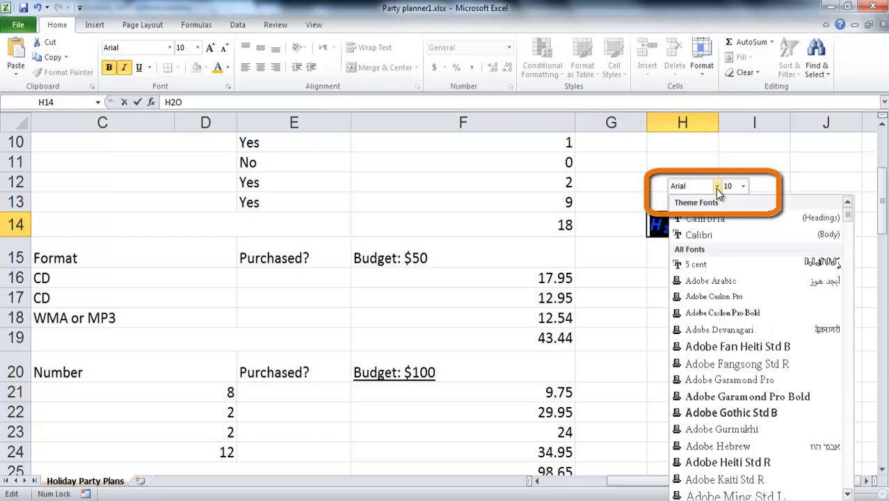
pyautogui.scroll(-3, 717, 264)
pyautogui.press('Escape')
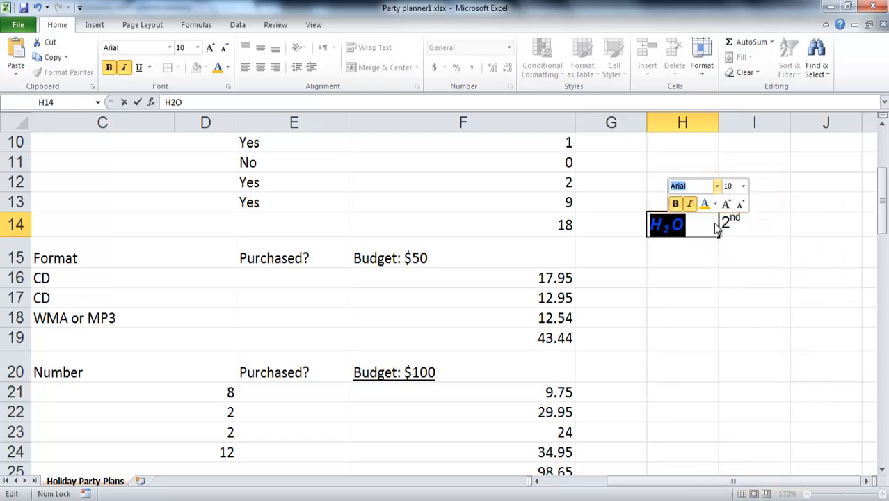
pyautogui.click(716, 186)
pyautogui.scroll(-4, 709, 313)
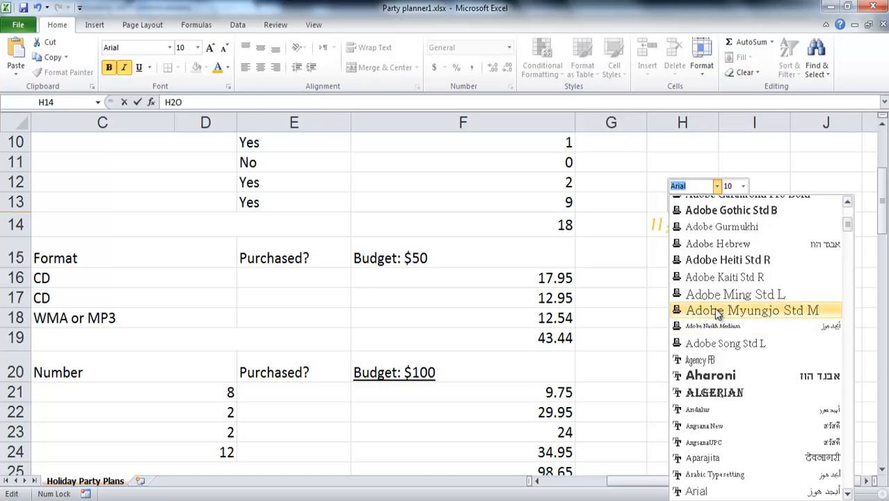
pyautogui.click(714, 310)
pyautogui.click(715, 308)
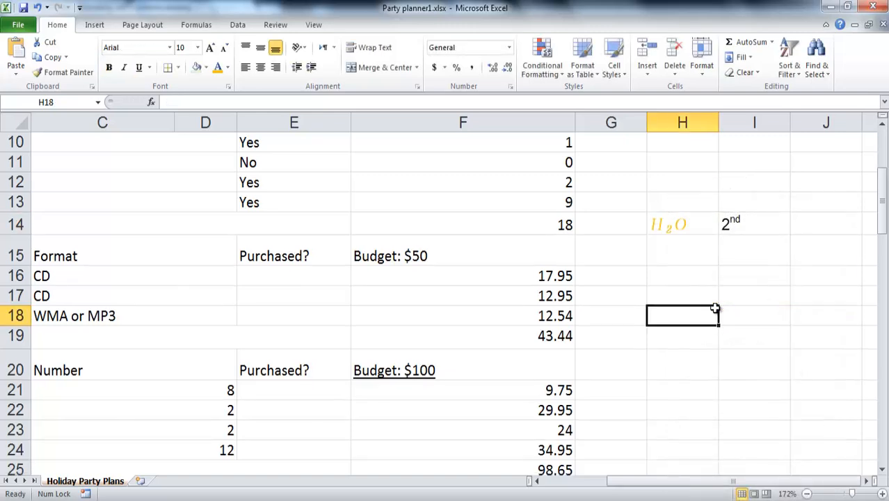